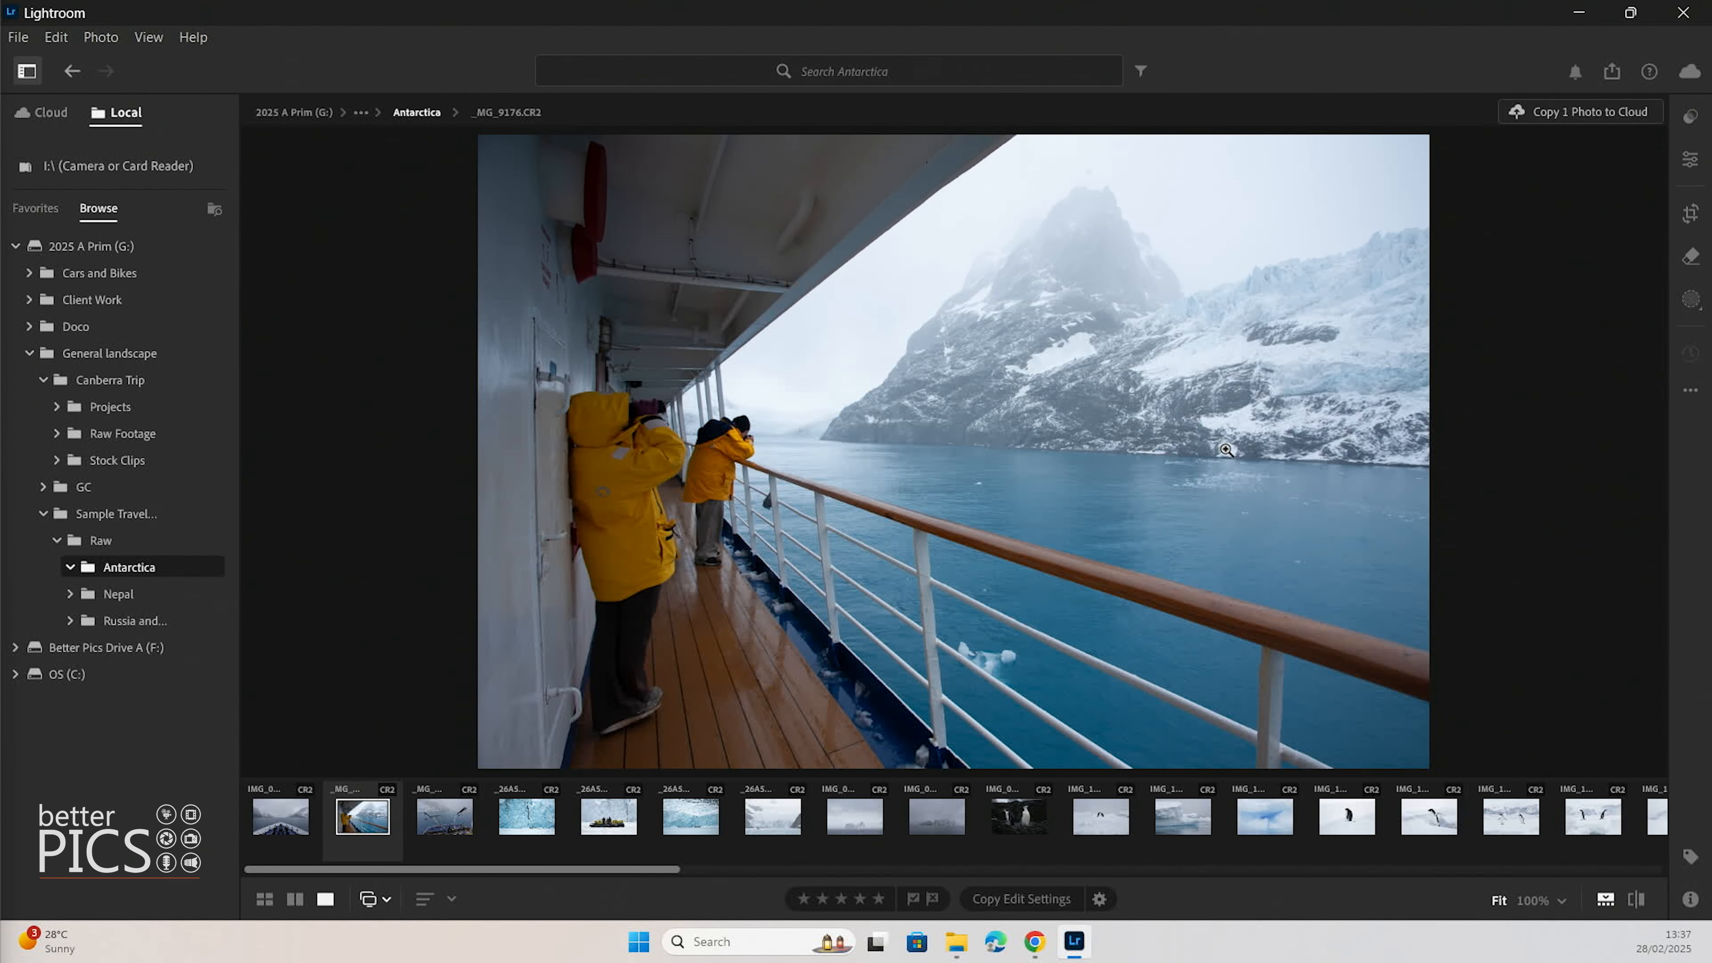
Examine the deck posts, roof supports and the far photographer's hat and jacket at 100% for colour fringing
{"action": "left_click", "coordinate": [726, 413]}
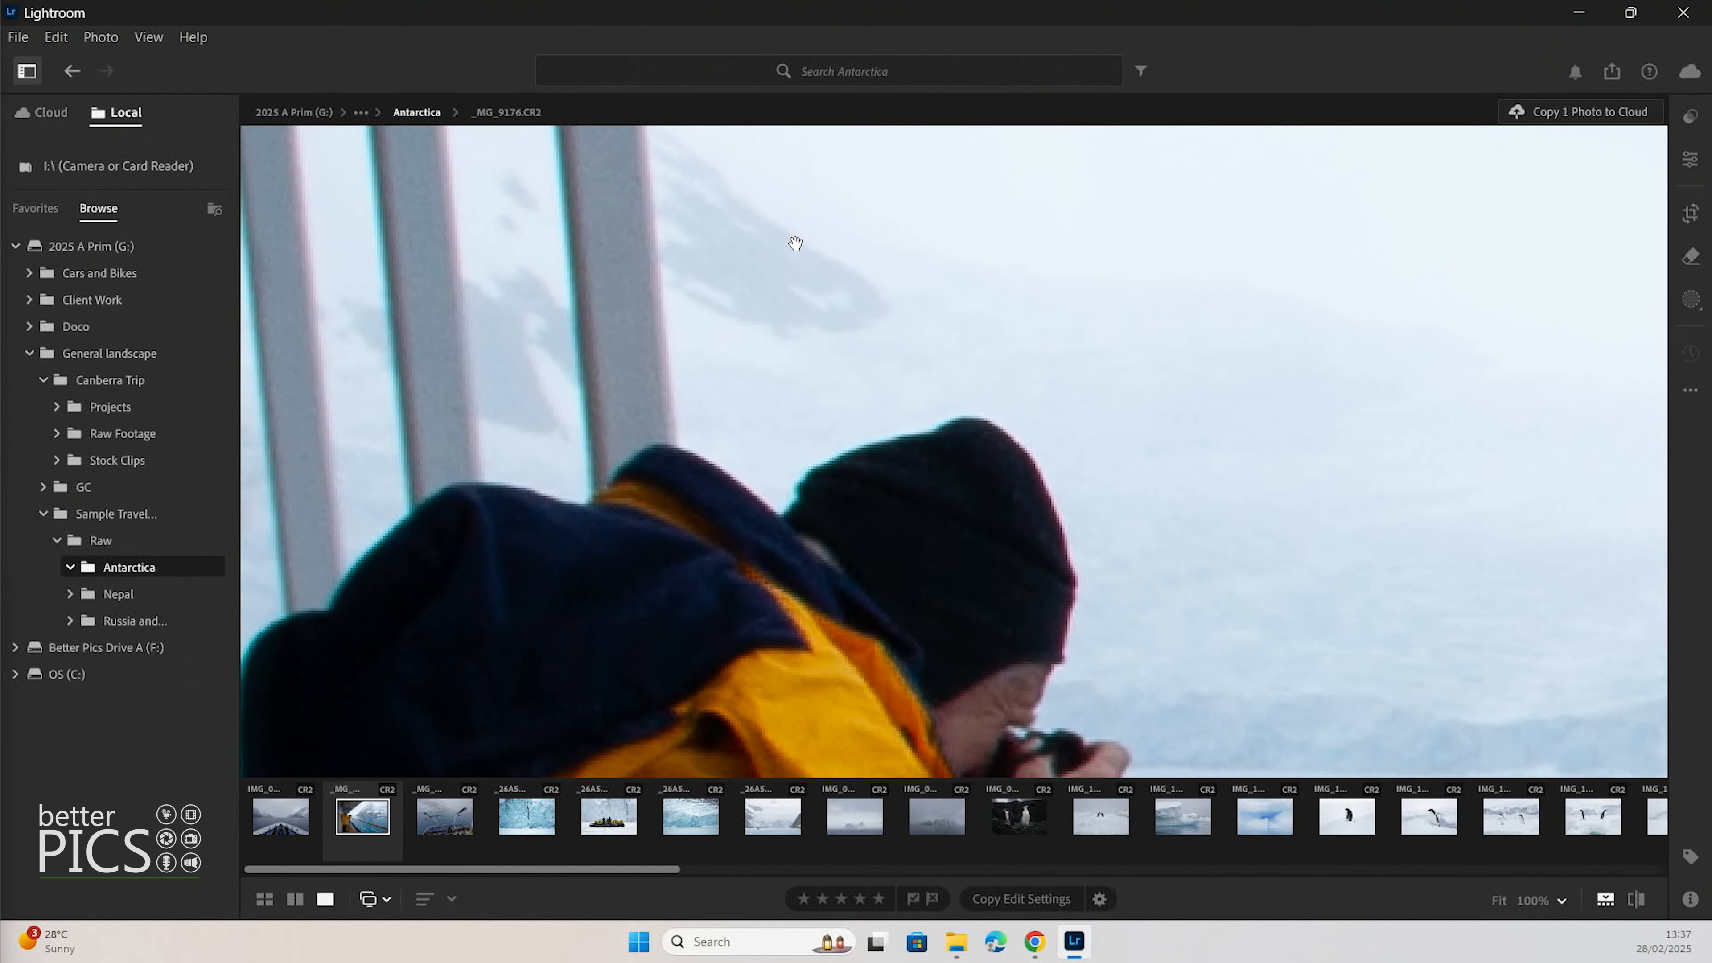
{"action": "left_click", "coordinate": [673, 262]}
{"action": "left_click", "coordinate": [727, 413]}
{"action": "left_click_drag", "start_coordinate": [666, 255], "coordinate": [872, 510]}
{"action": "left_click_drag", "start_coordinate": [644, 327], "coordinate": [805, 241]}
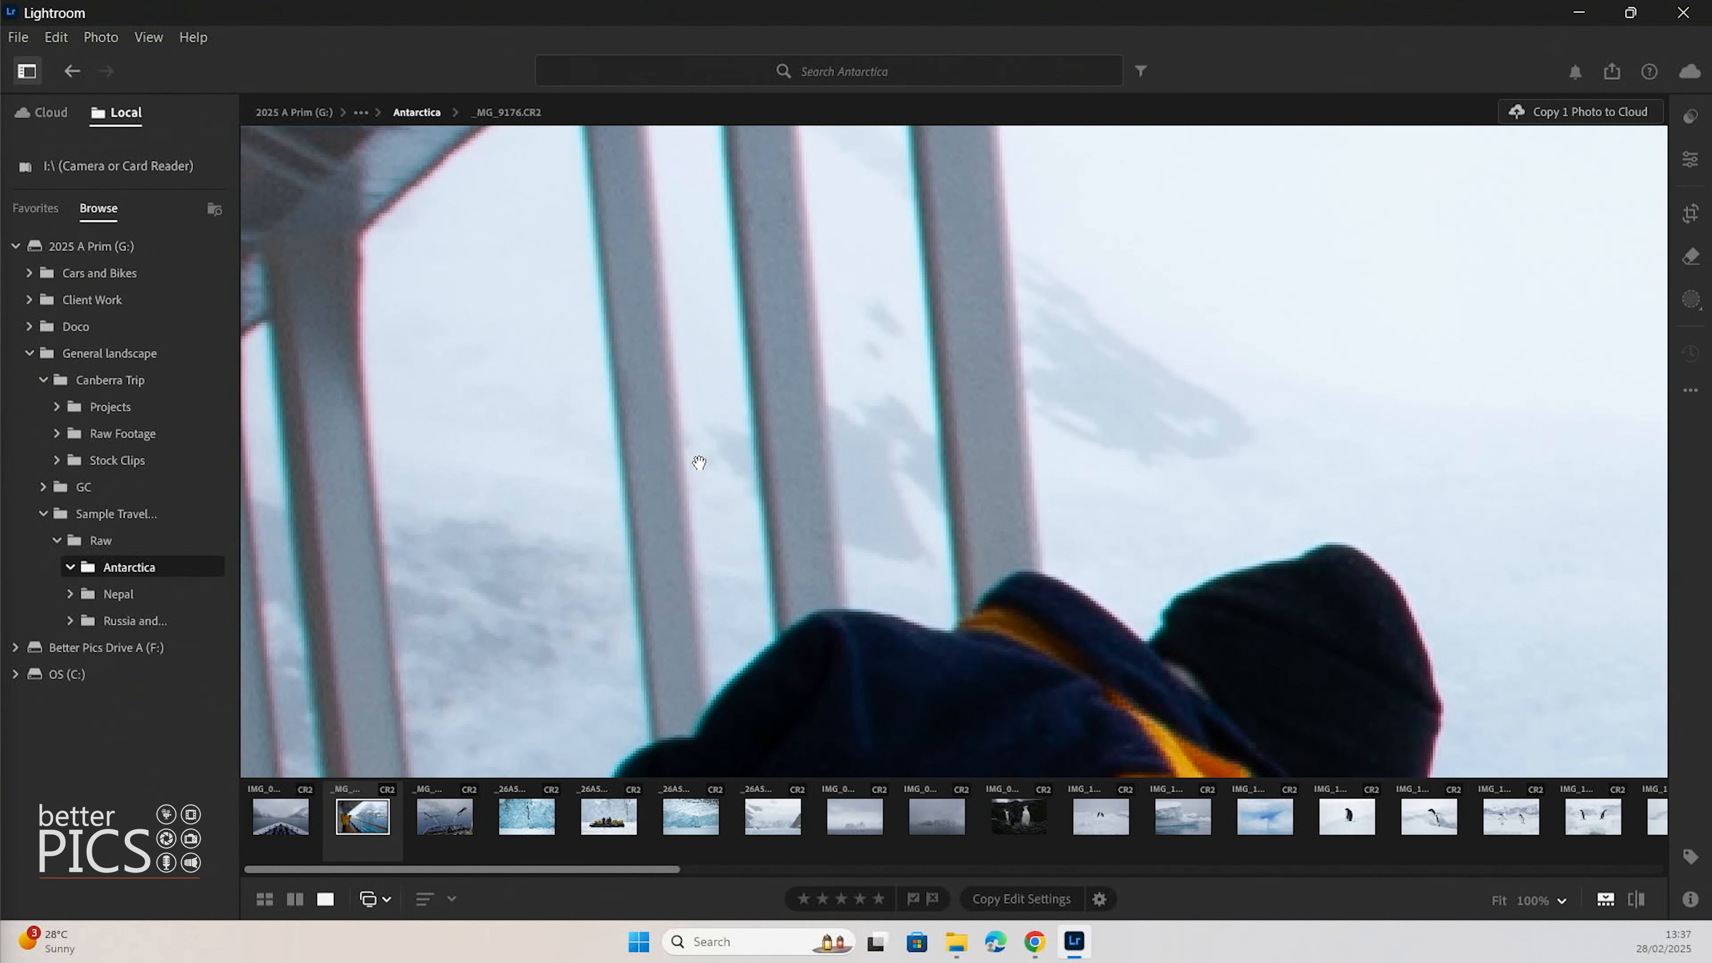
{"action": "left_click_drag", "start_coordinate": [699, 463], "coordinate": [806, 336]}
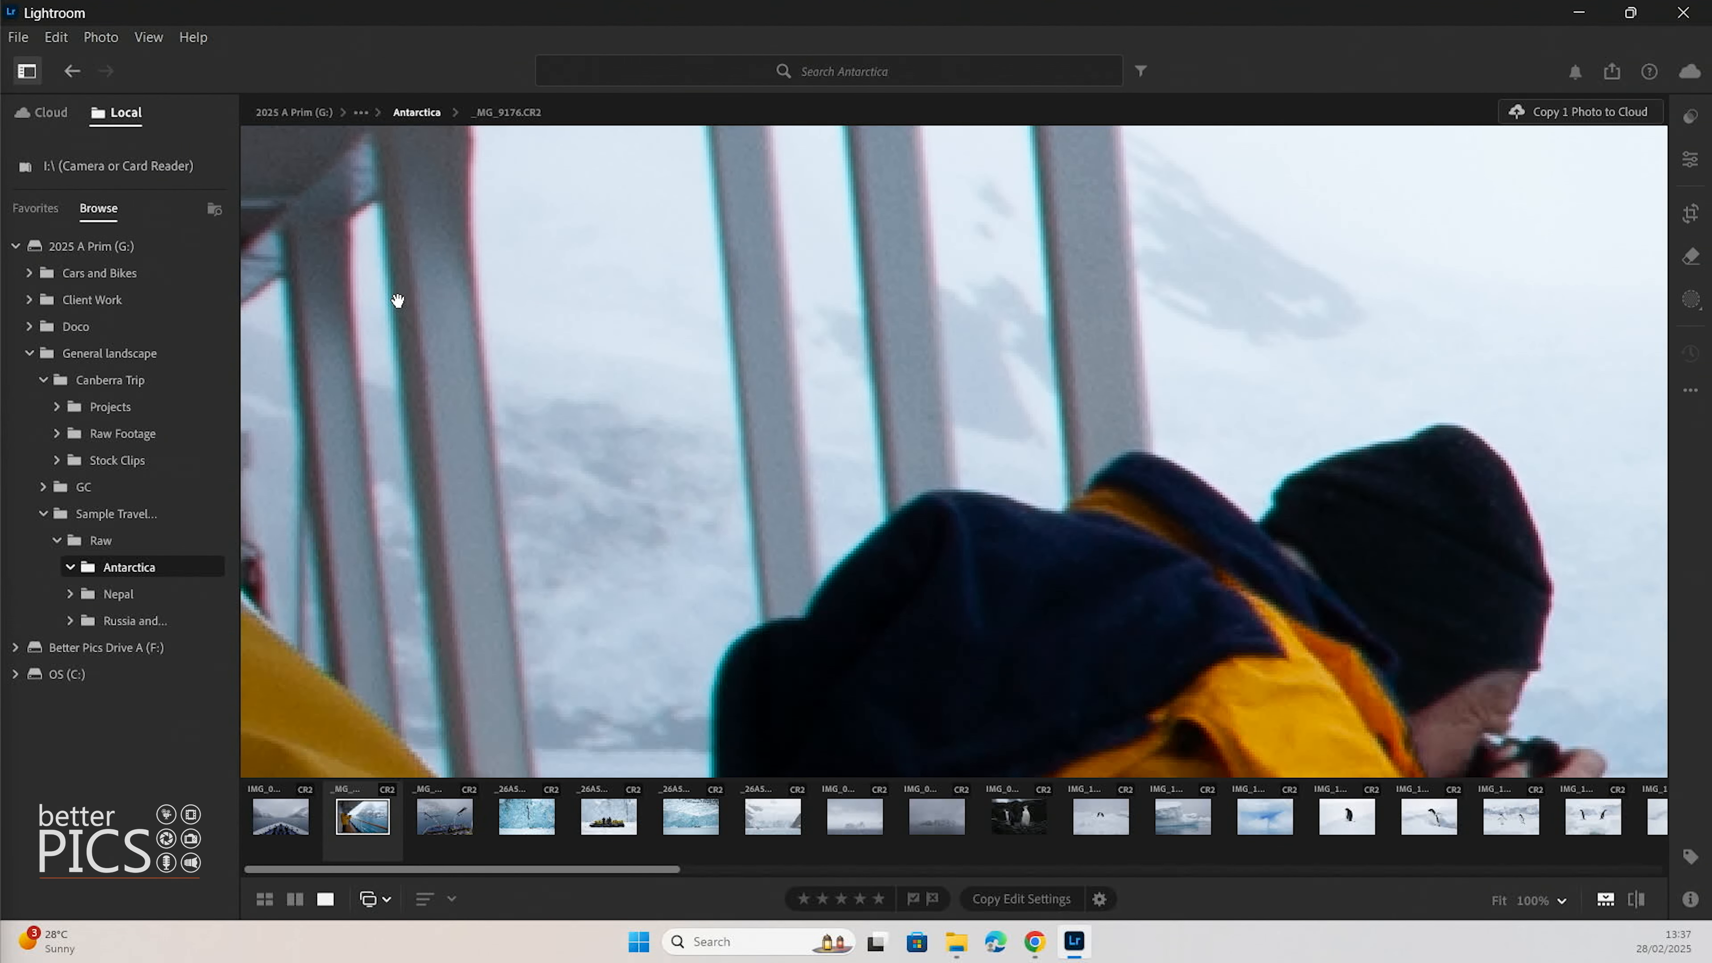
{"action": "left_click_drag", "start_coordinate": [862, 421], "coordinate": [838, 329]}
{"action": "left_click_drag", "start_coordinate": [802, 499], "coordinate": [818, 383]}
{"action": "left_click_drag", "start_coordinate": [814, 497], "coordinate": [524, 497]}
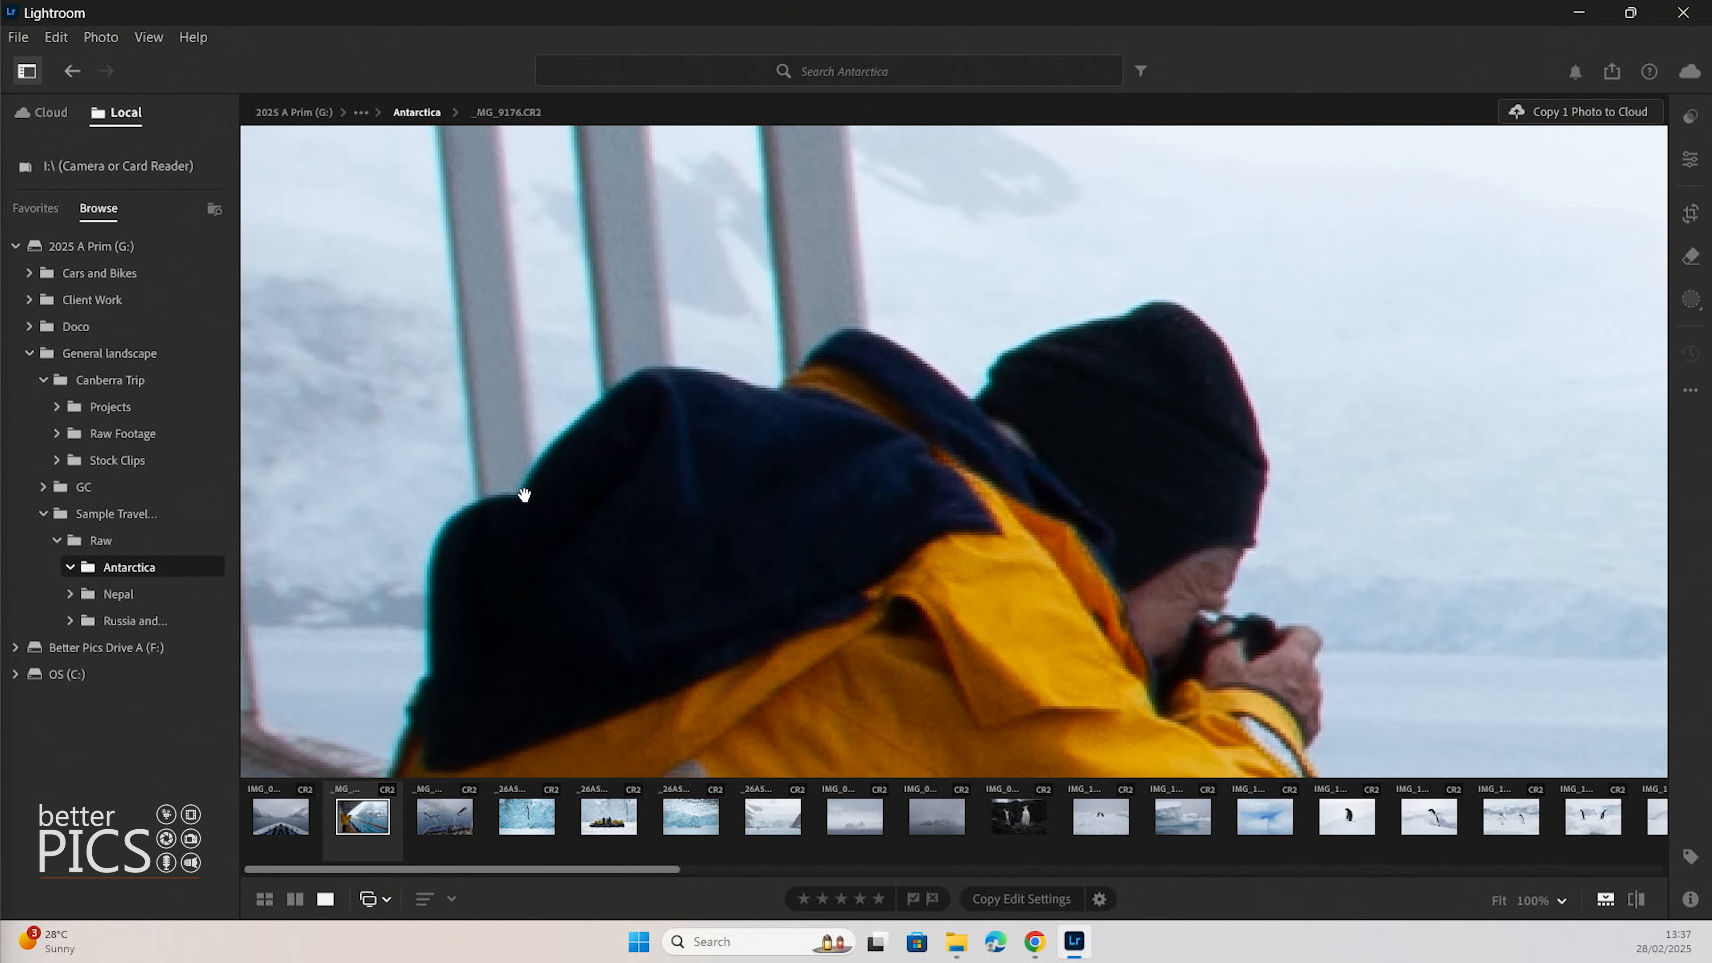
{"action": "left_click_drag", "start_coordinate": [1032, 268], "coordinate": [928, 719]}
{"action": "left_click_drag", "start_coordinate": [902, 422], "coordinate": [902, 467]}
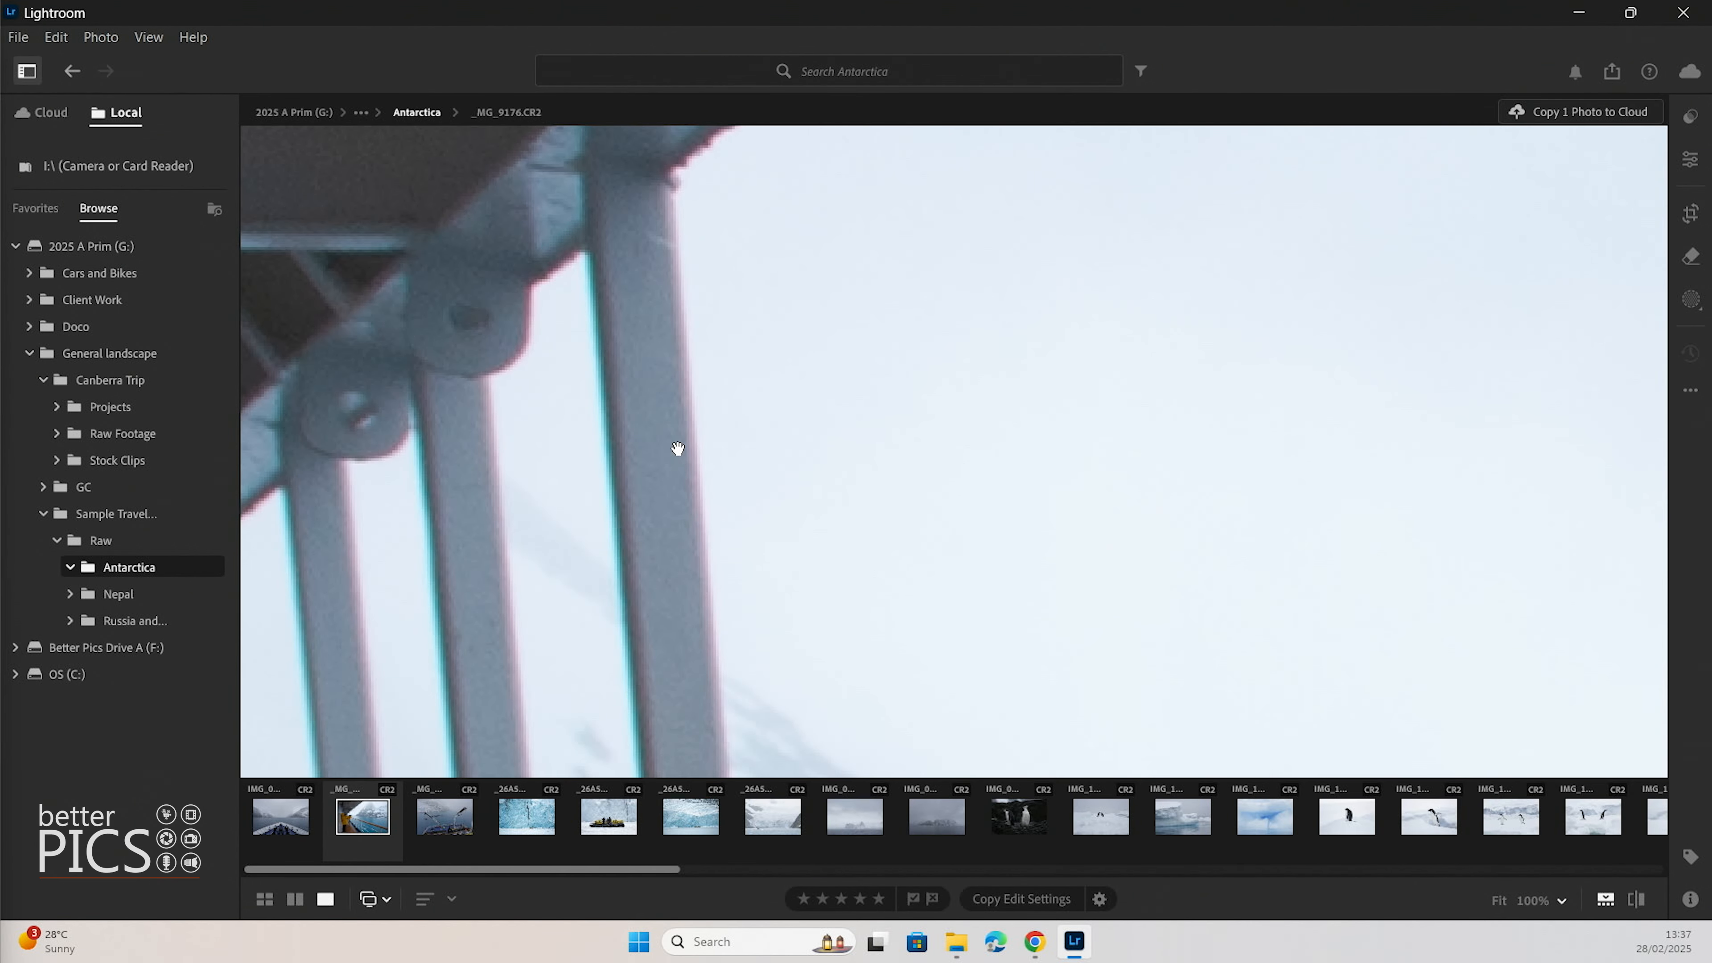
{"action": "left_click_drag", "start_coordinate": [677, 447], "coordinate": [922, 168]}
{"action": "left_click_drag", "start_coordinate": [903, 708], "coordinate": [1016, 413]}
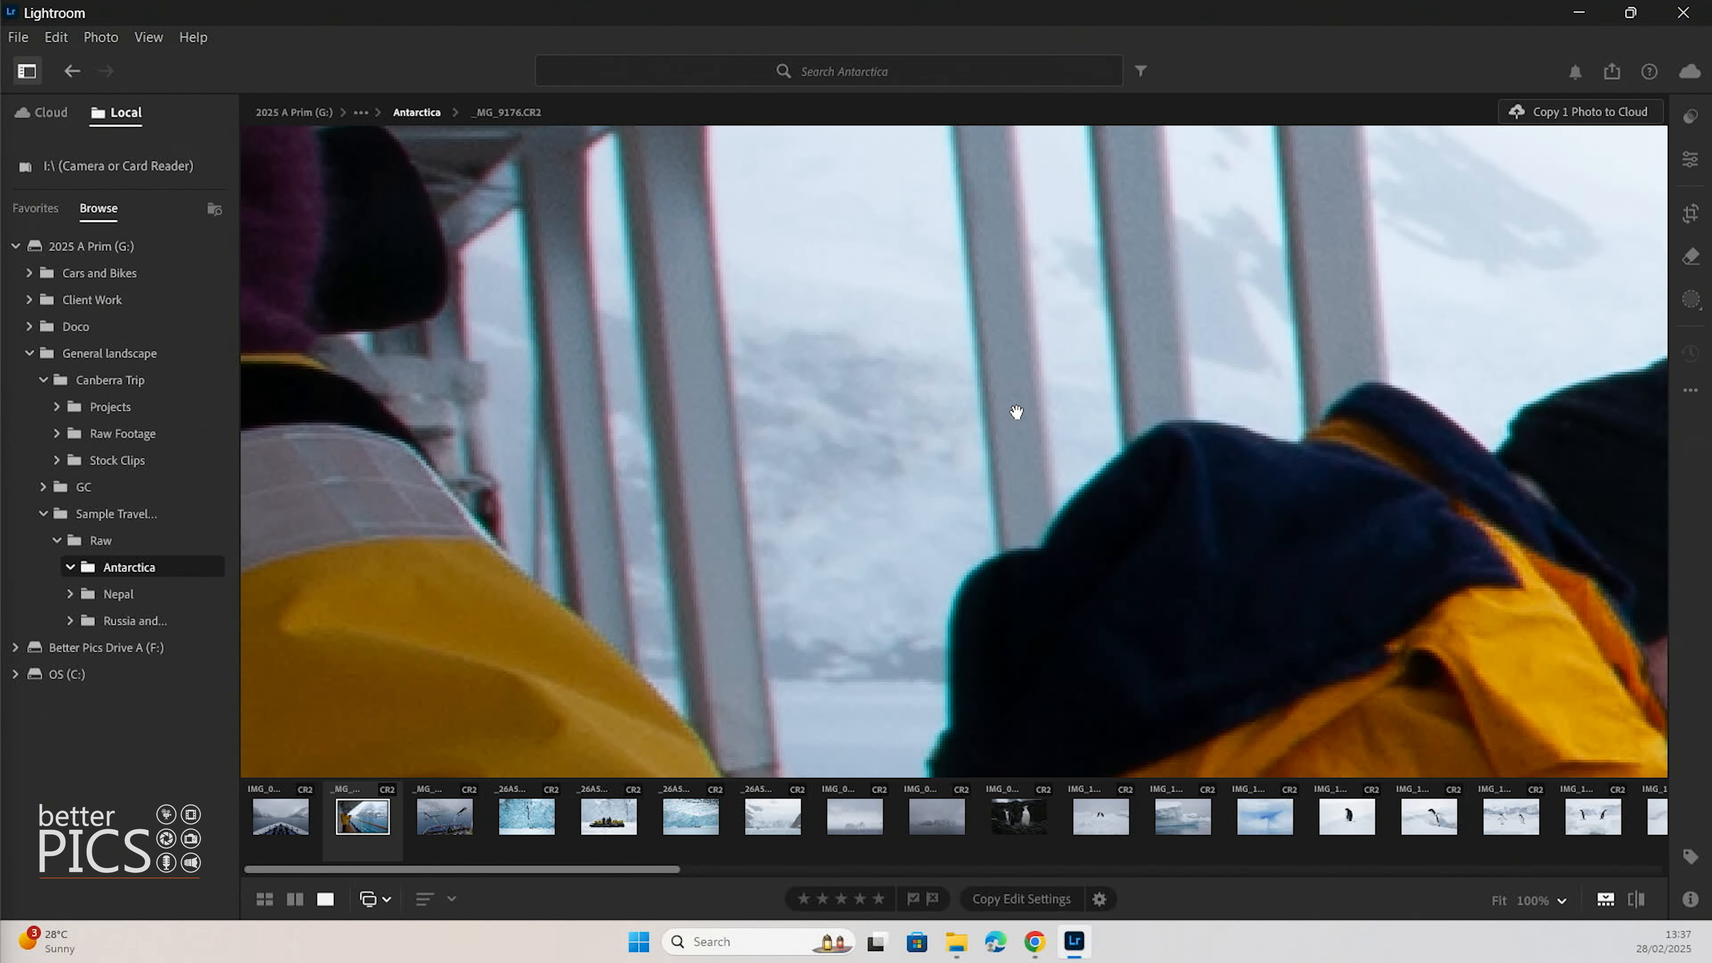
{"action": "left_click", "coordinate": [1003, 451]}
Show the photo's camera and lens information, and inspect the fringing on the posts, hat and jackets at 100%
{"action": "left_click", "coordinate": [1691, 904]}
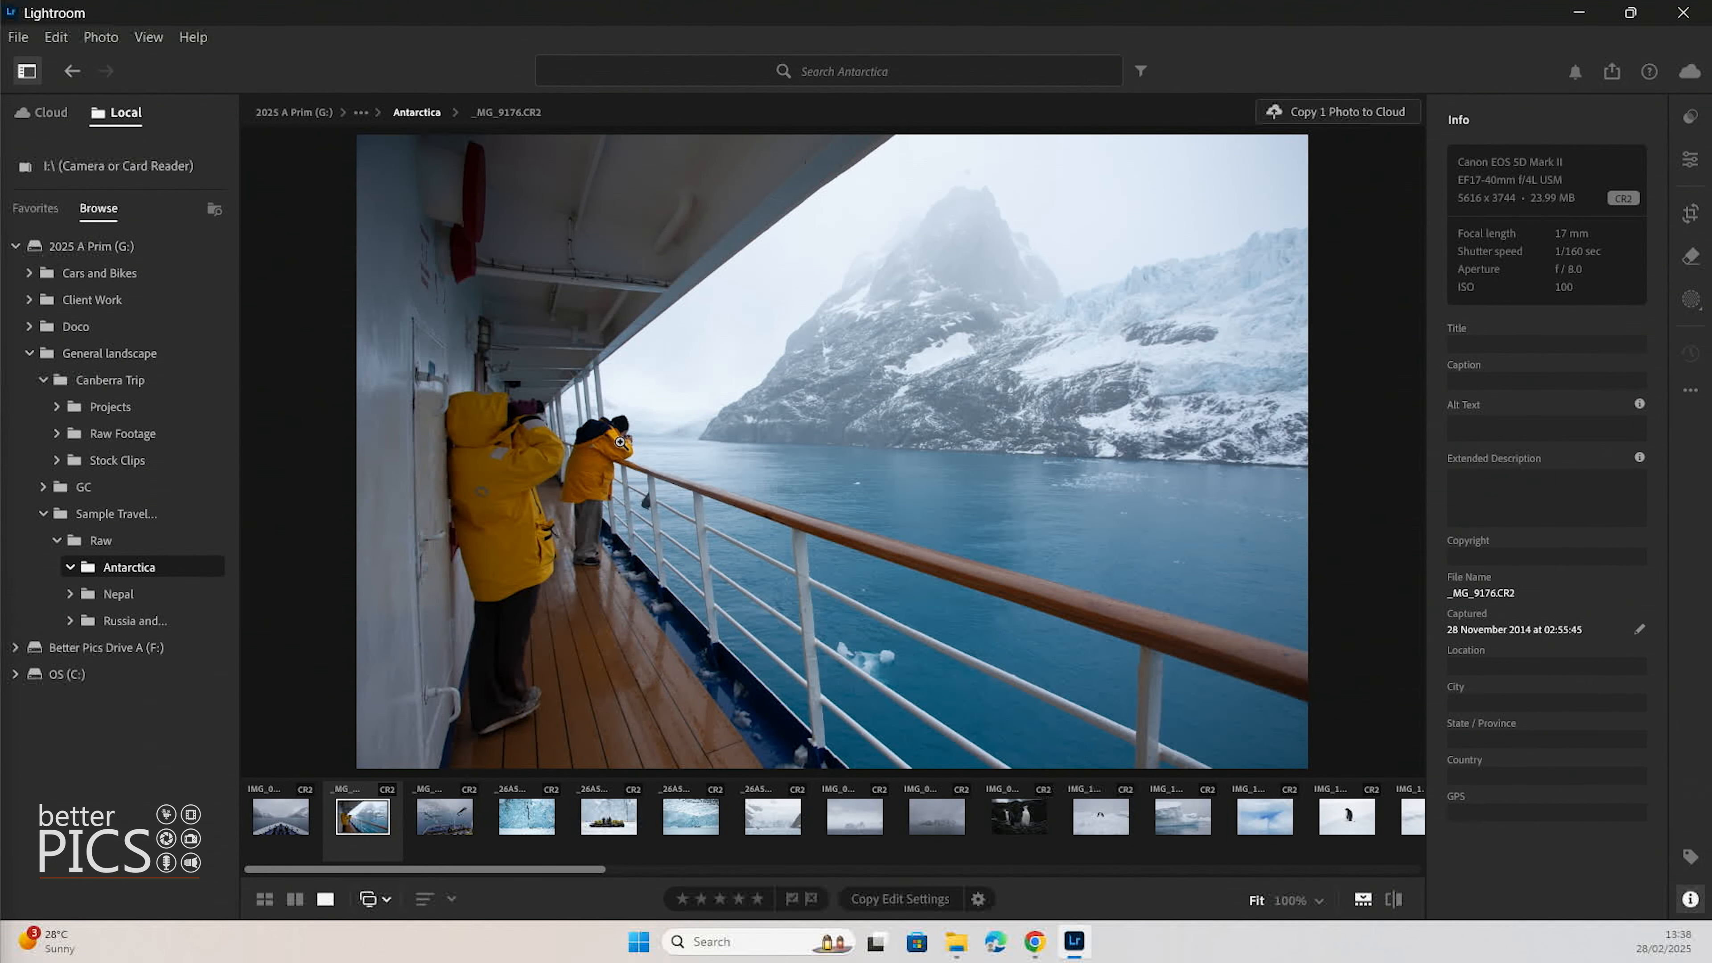
{"action": "left_click", "coordinate": [600, 371]}
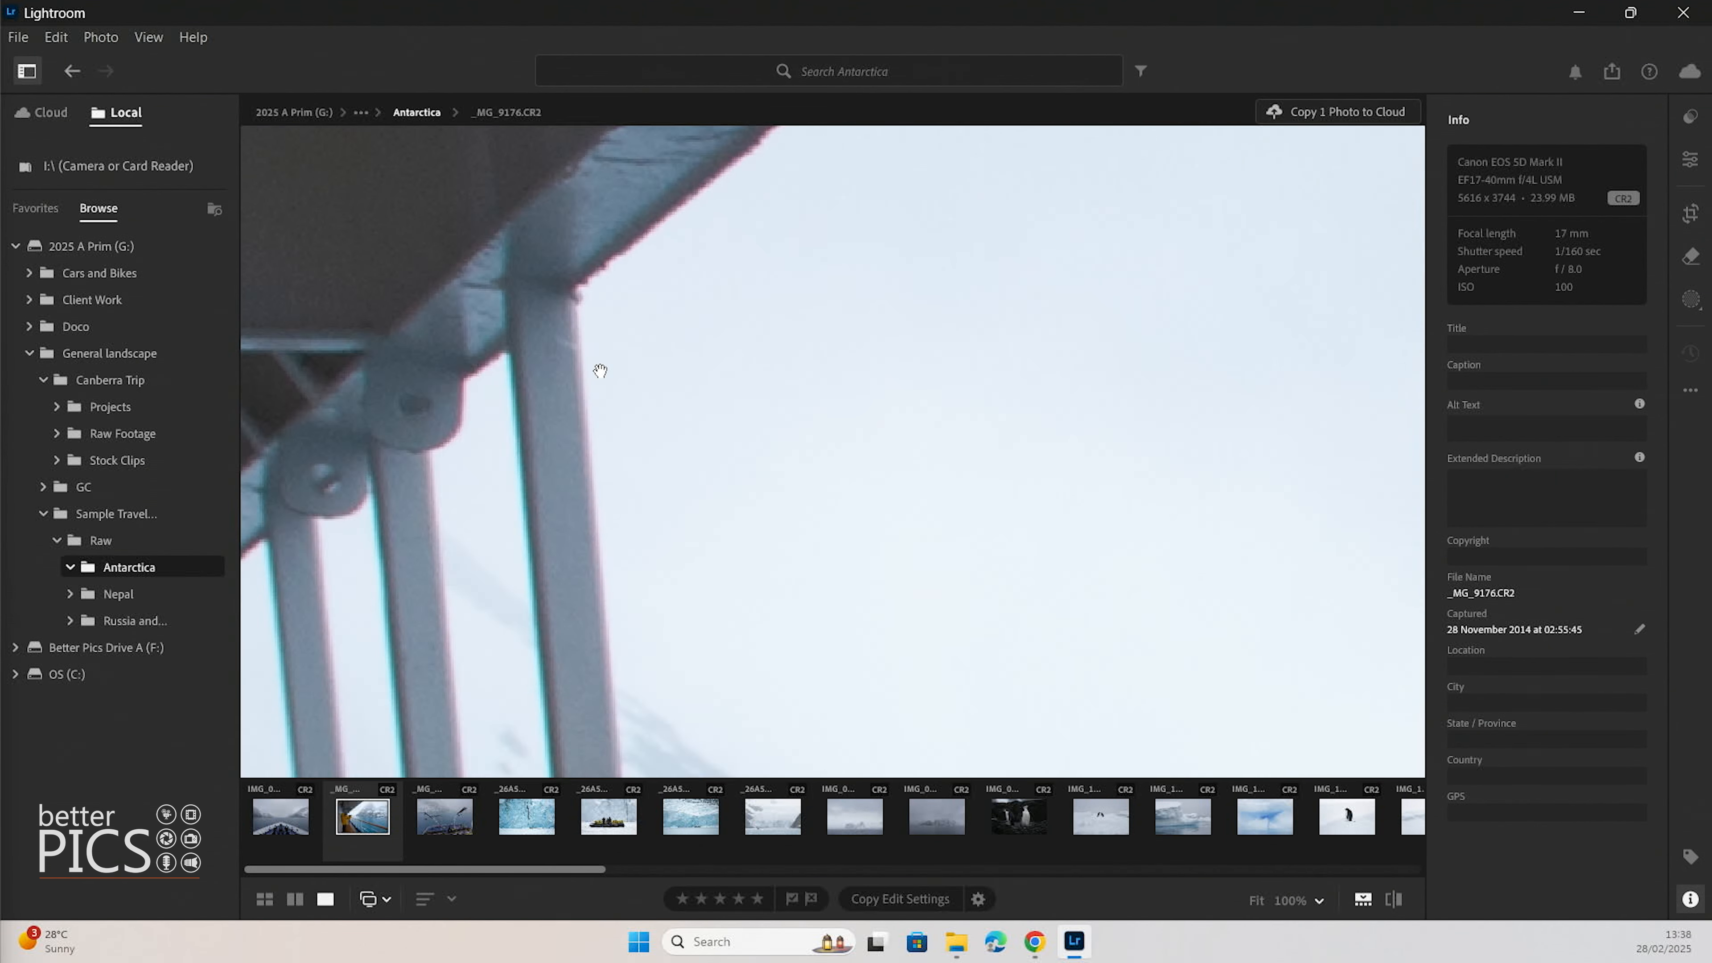
{"action": "left_click", "coordinate": [726, 648]}
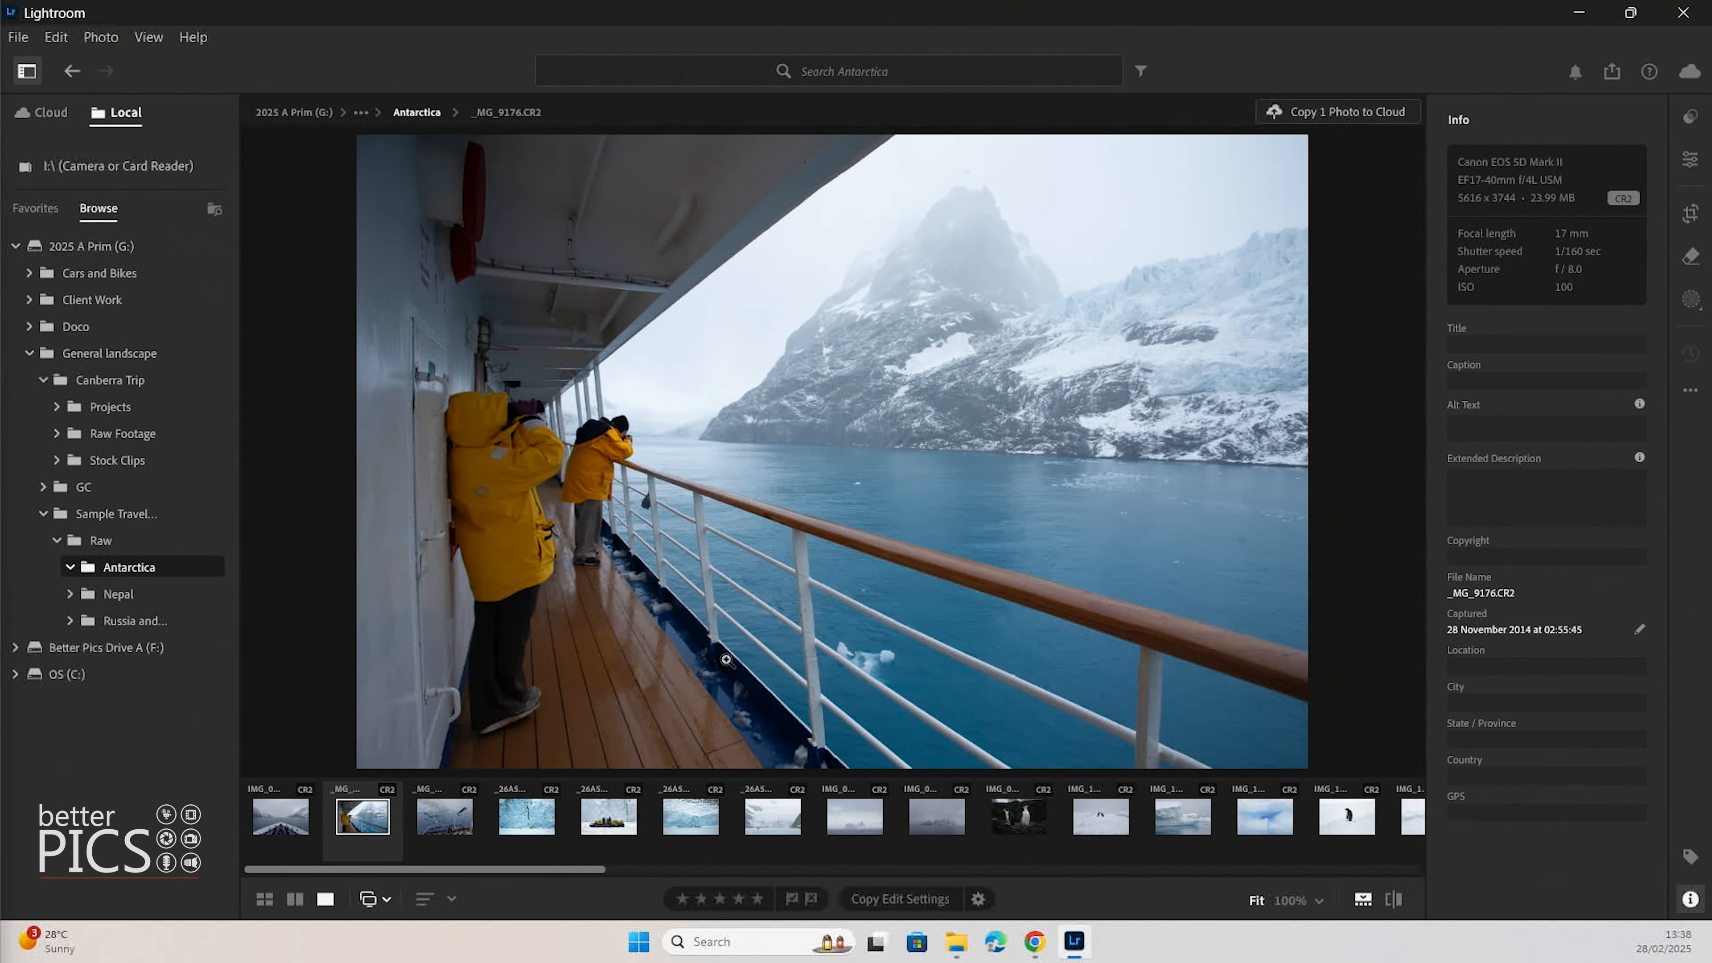
{"action": "left_click", "coordinate": [610, 435]}
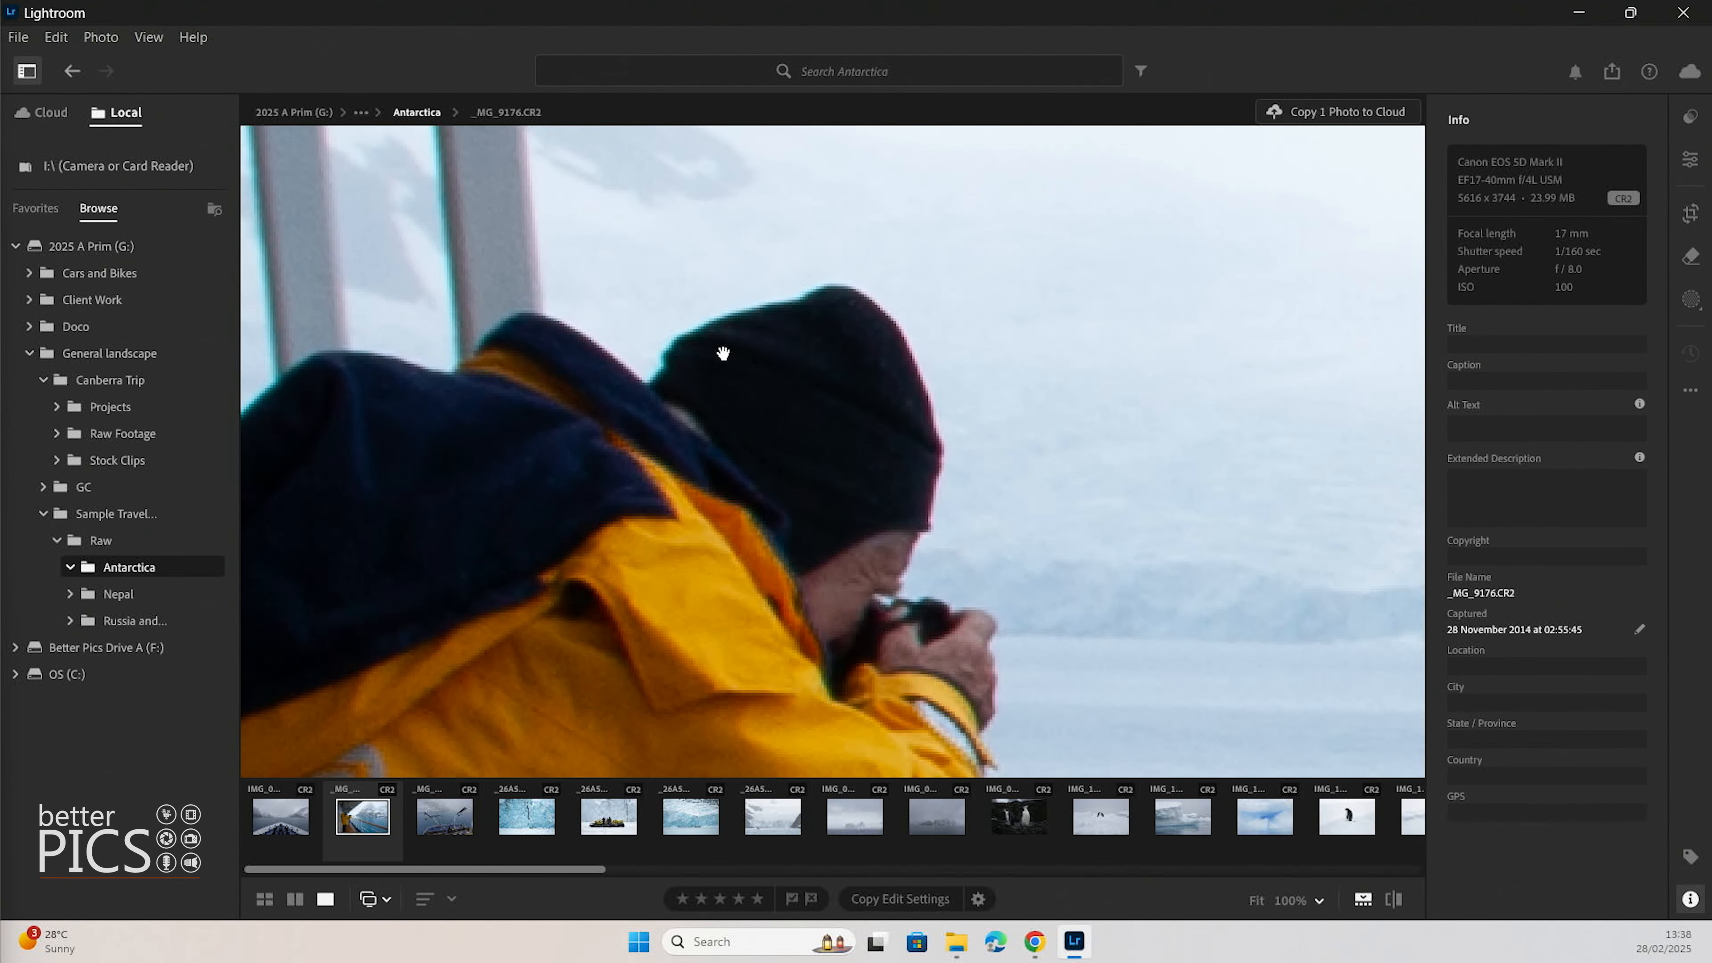
{"action": "left_click_drag", "start_coordinate": [723, 353], "coordinate": [779, 463]}
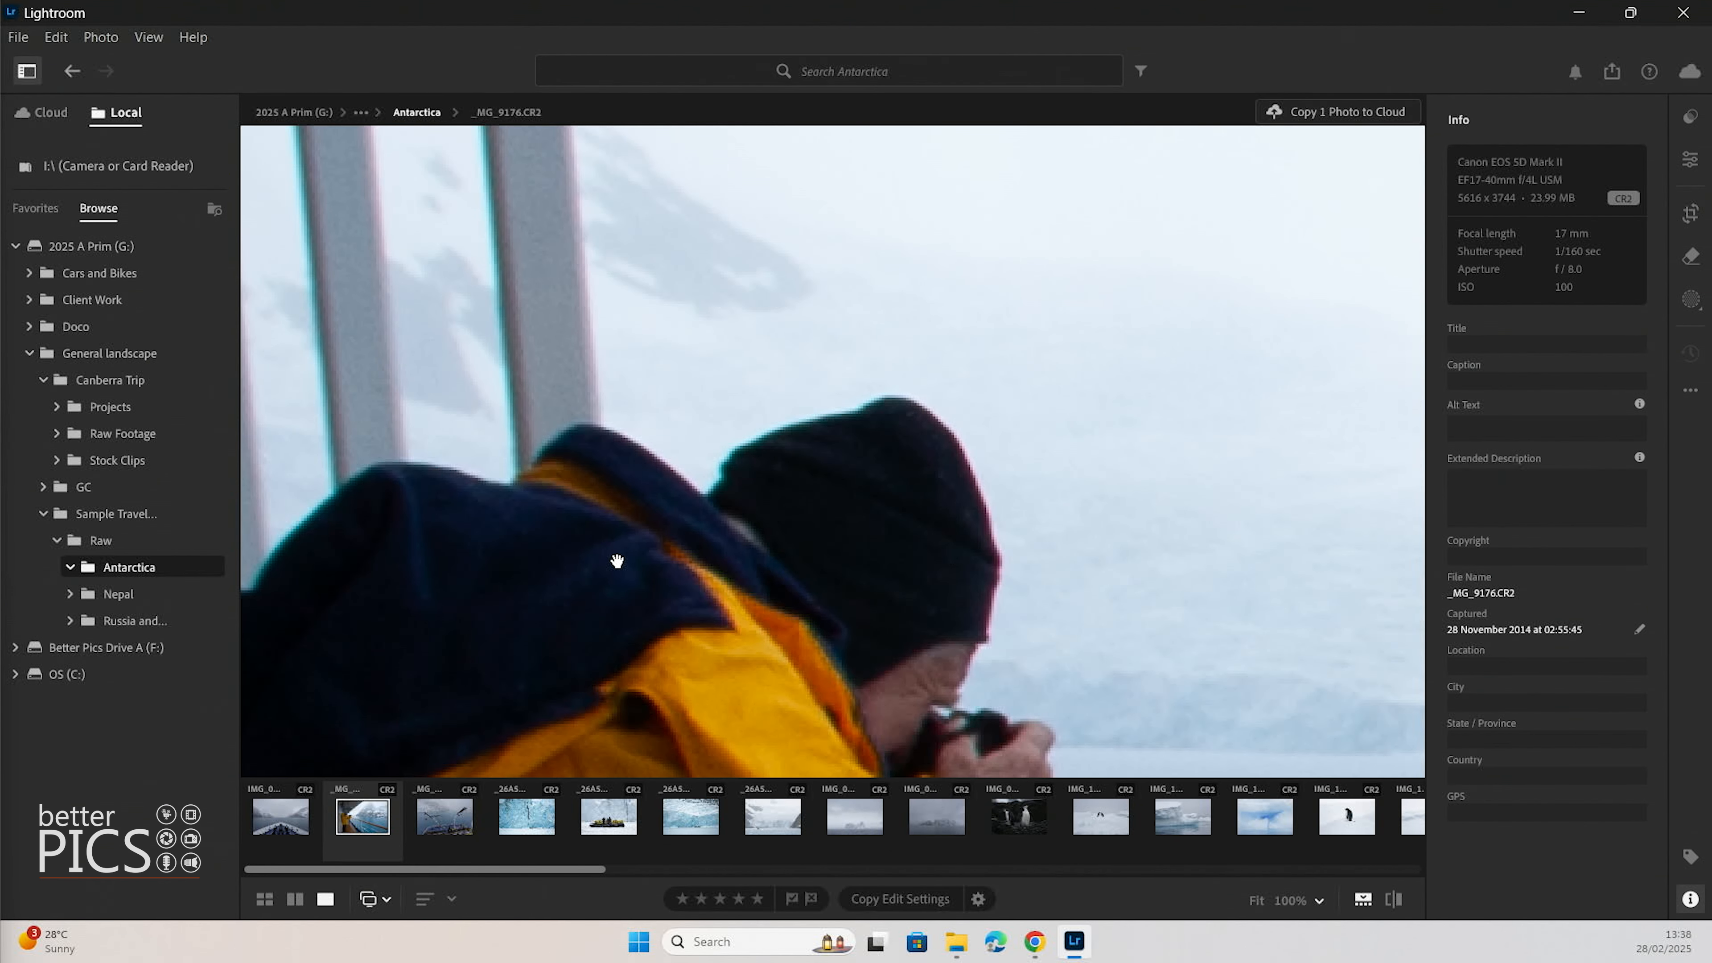
{"action": "left_click_drag", "start_coordinate": [929, 561], "coordinate": [956, 585]}
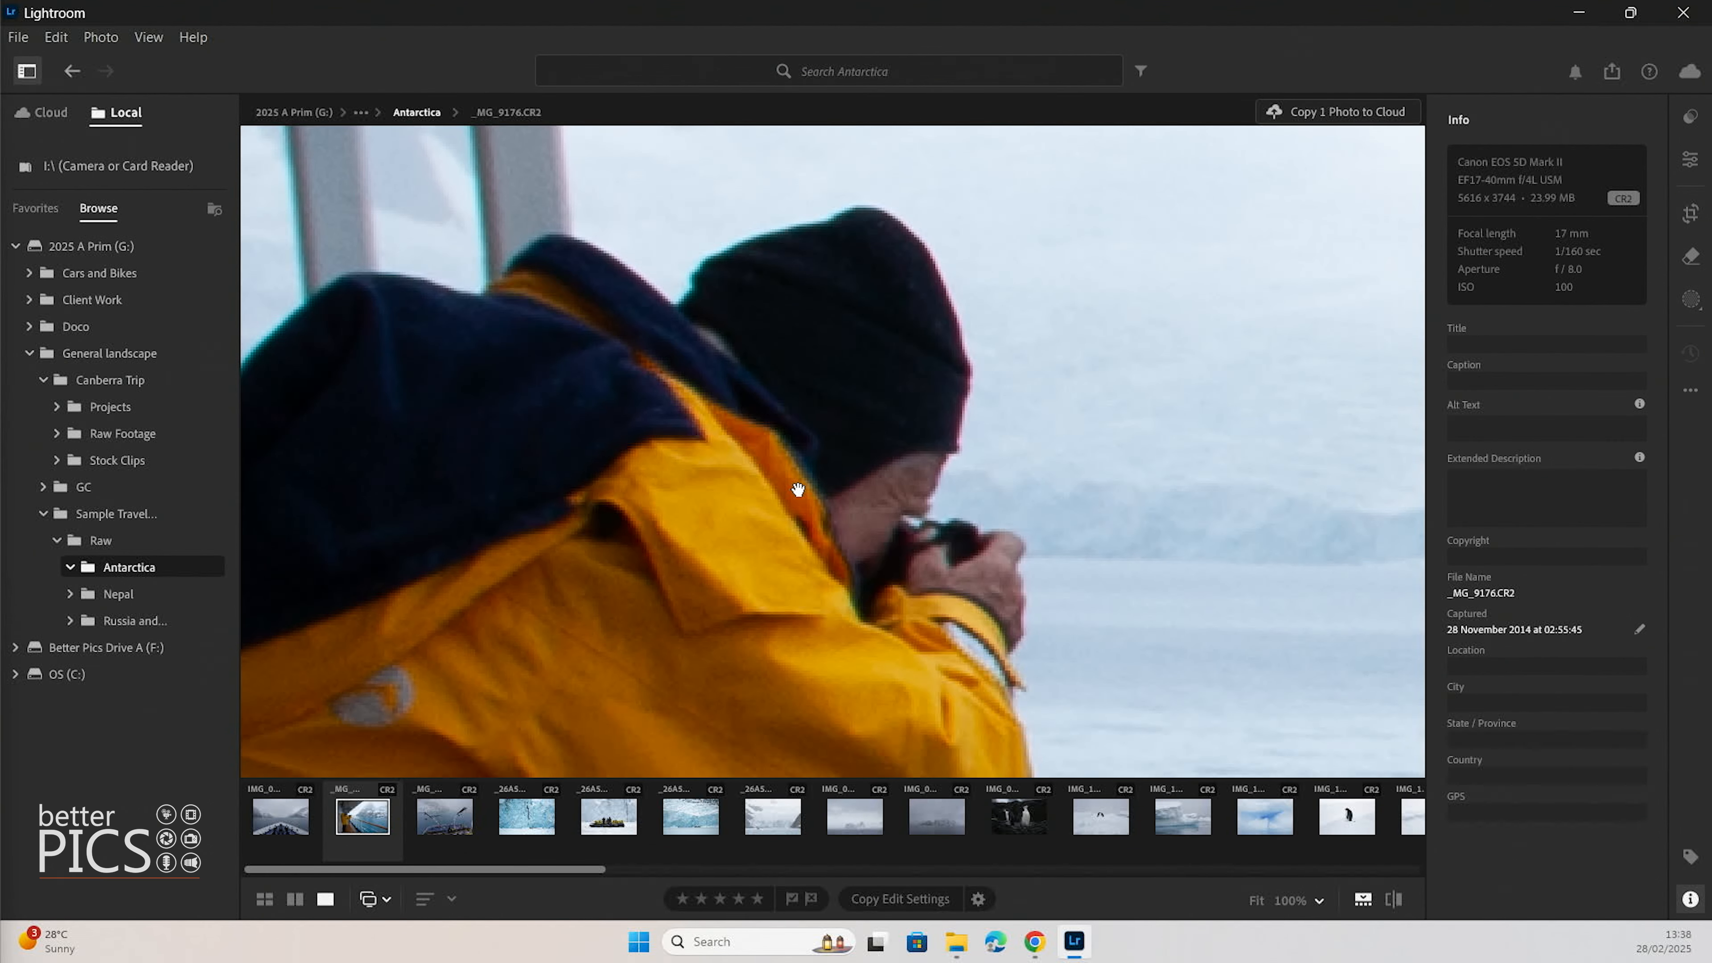
{"action": "left_click_drag", "start_coordinate": [798, 490], "coordinate": [996, 565]}
{"action": "left_click_drag", "start_coordinate": [744, 576], "coordinate": [1276, 402]}
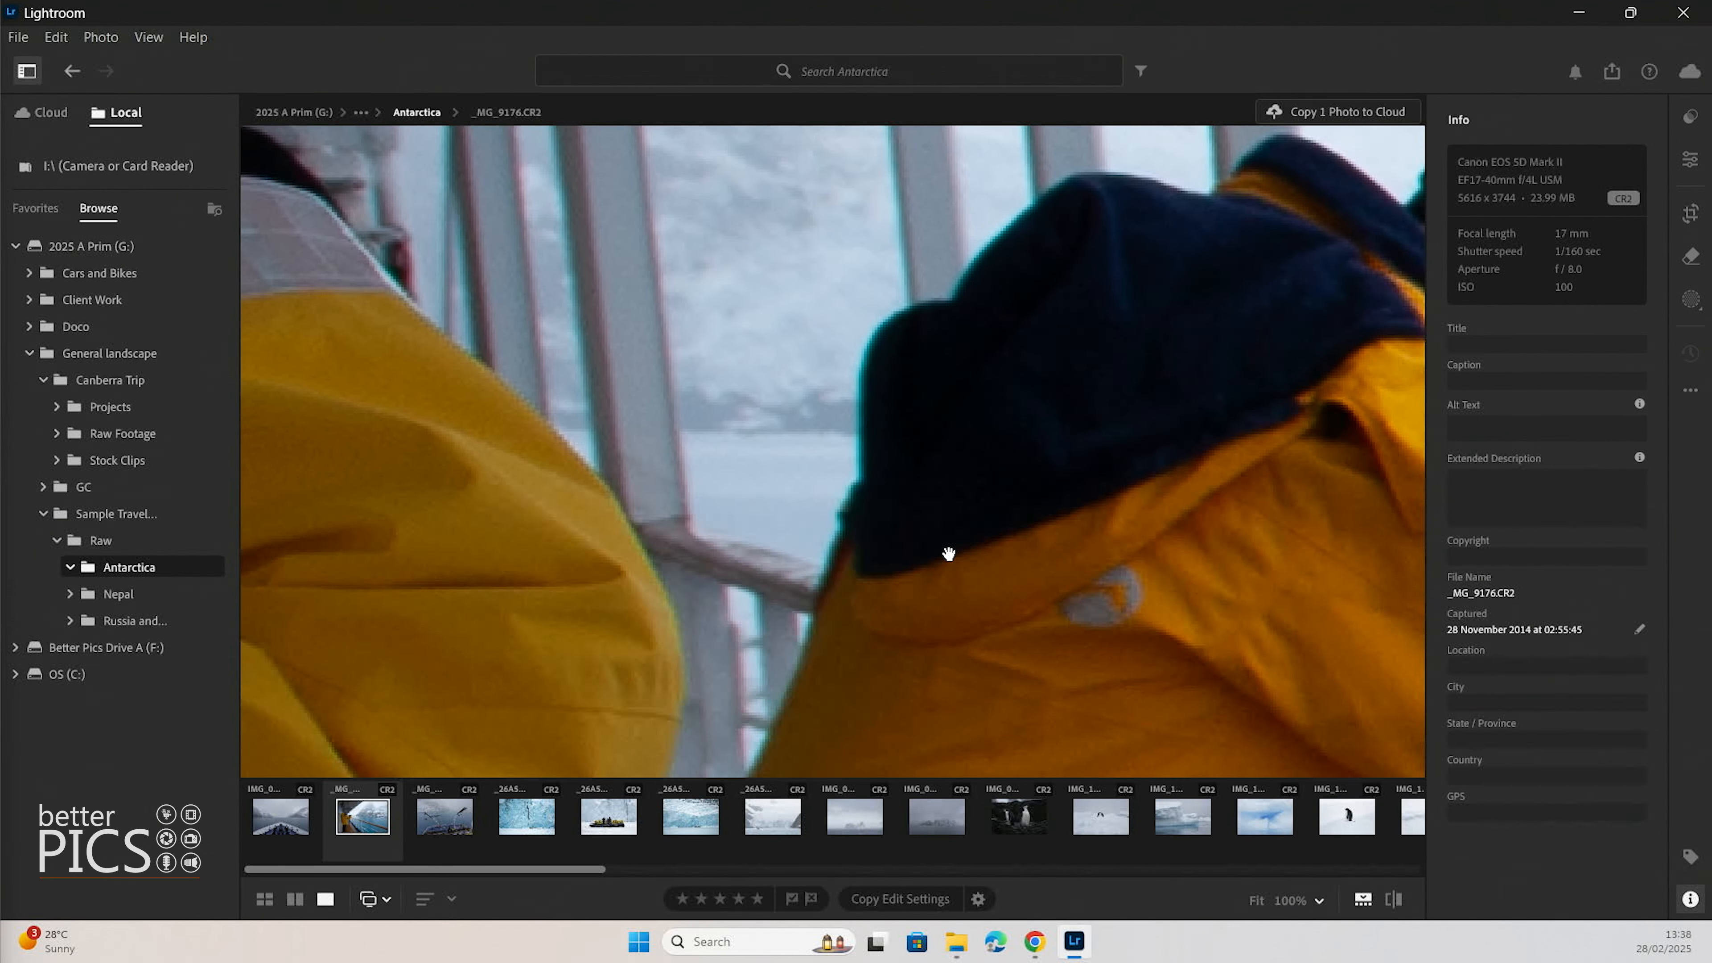
{"action": "left_click_drag", "start_coordinate": [948, 554], "coordinate": [966, 746]}
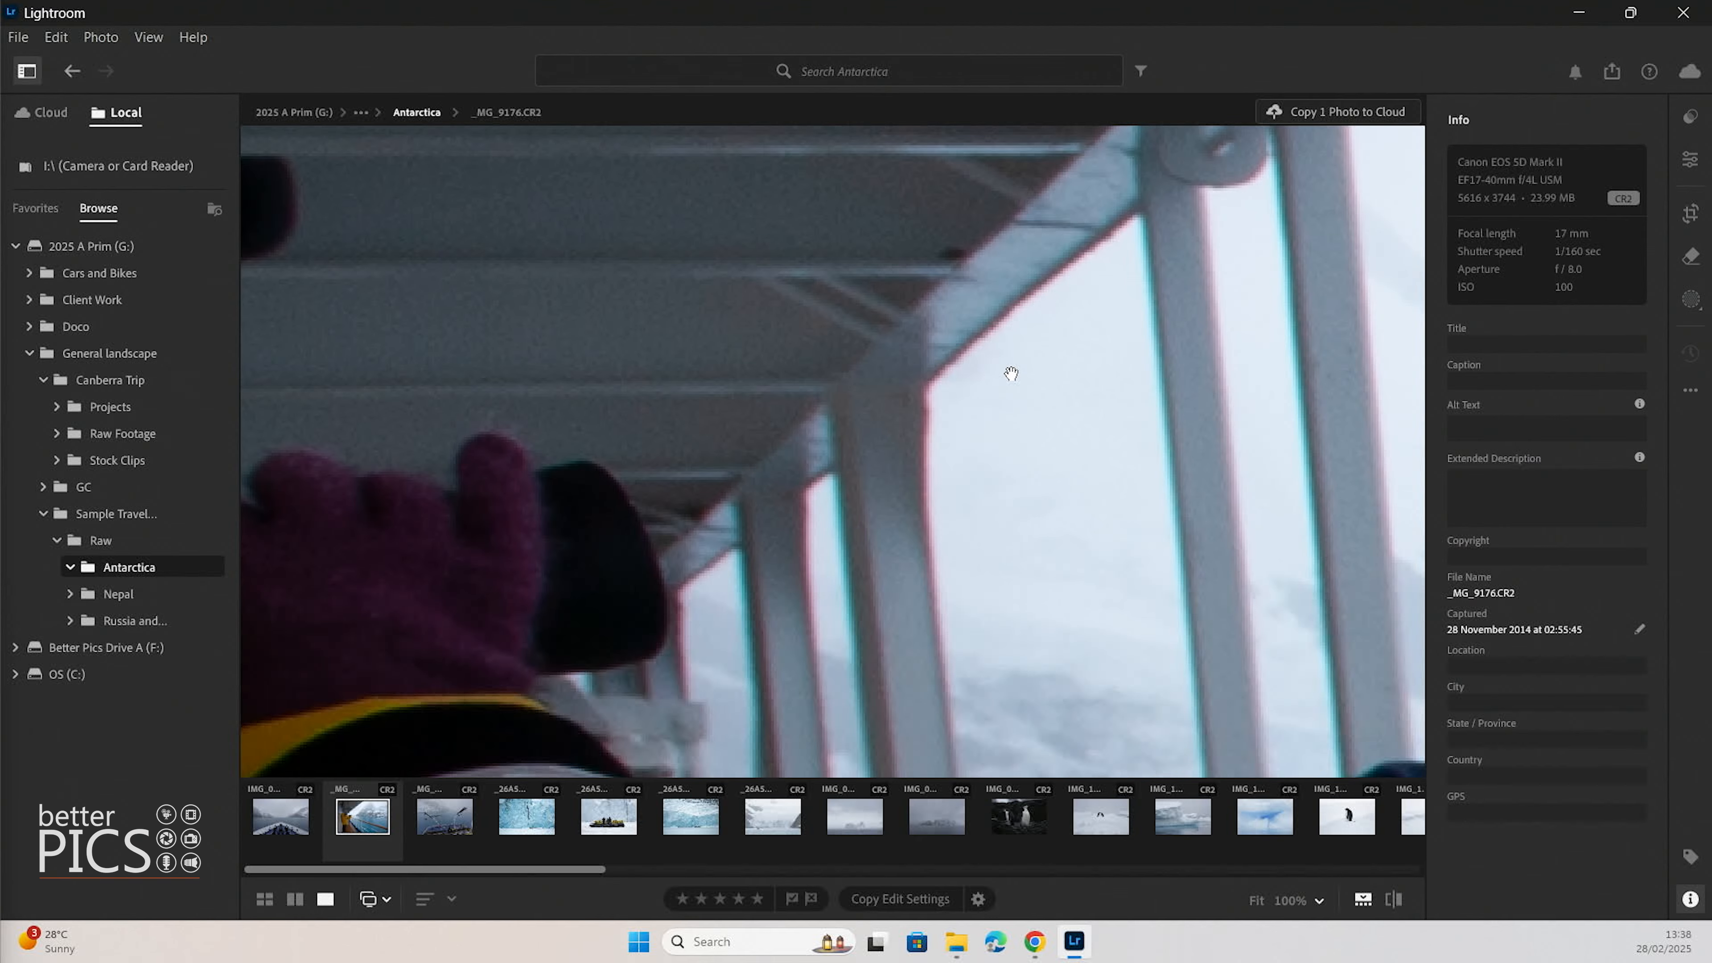
{"action": "left_click_drag", "start_coordinate": [1008, 371], "coordinate": [634, 382]}
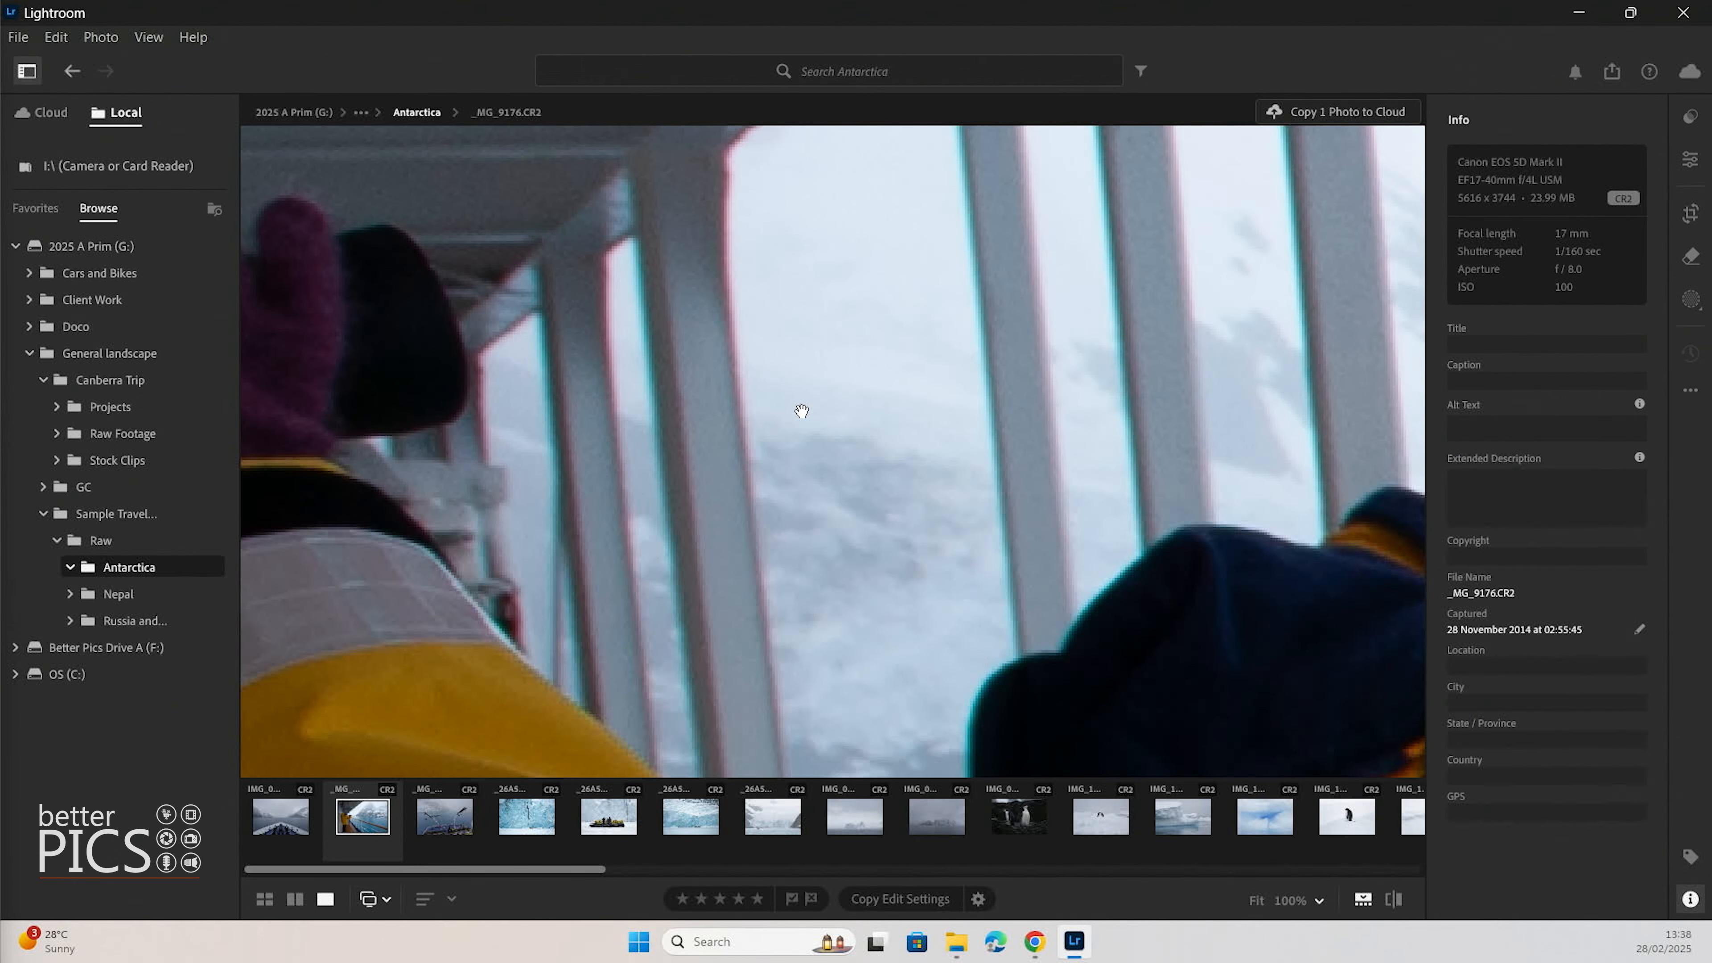
{"action": "left_click_drag", "start_coordinate": [1015, 482], "coordinate": [803, 306]}
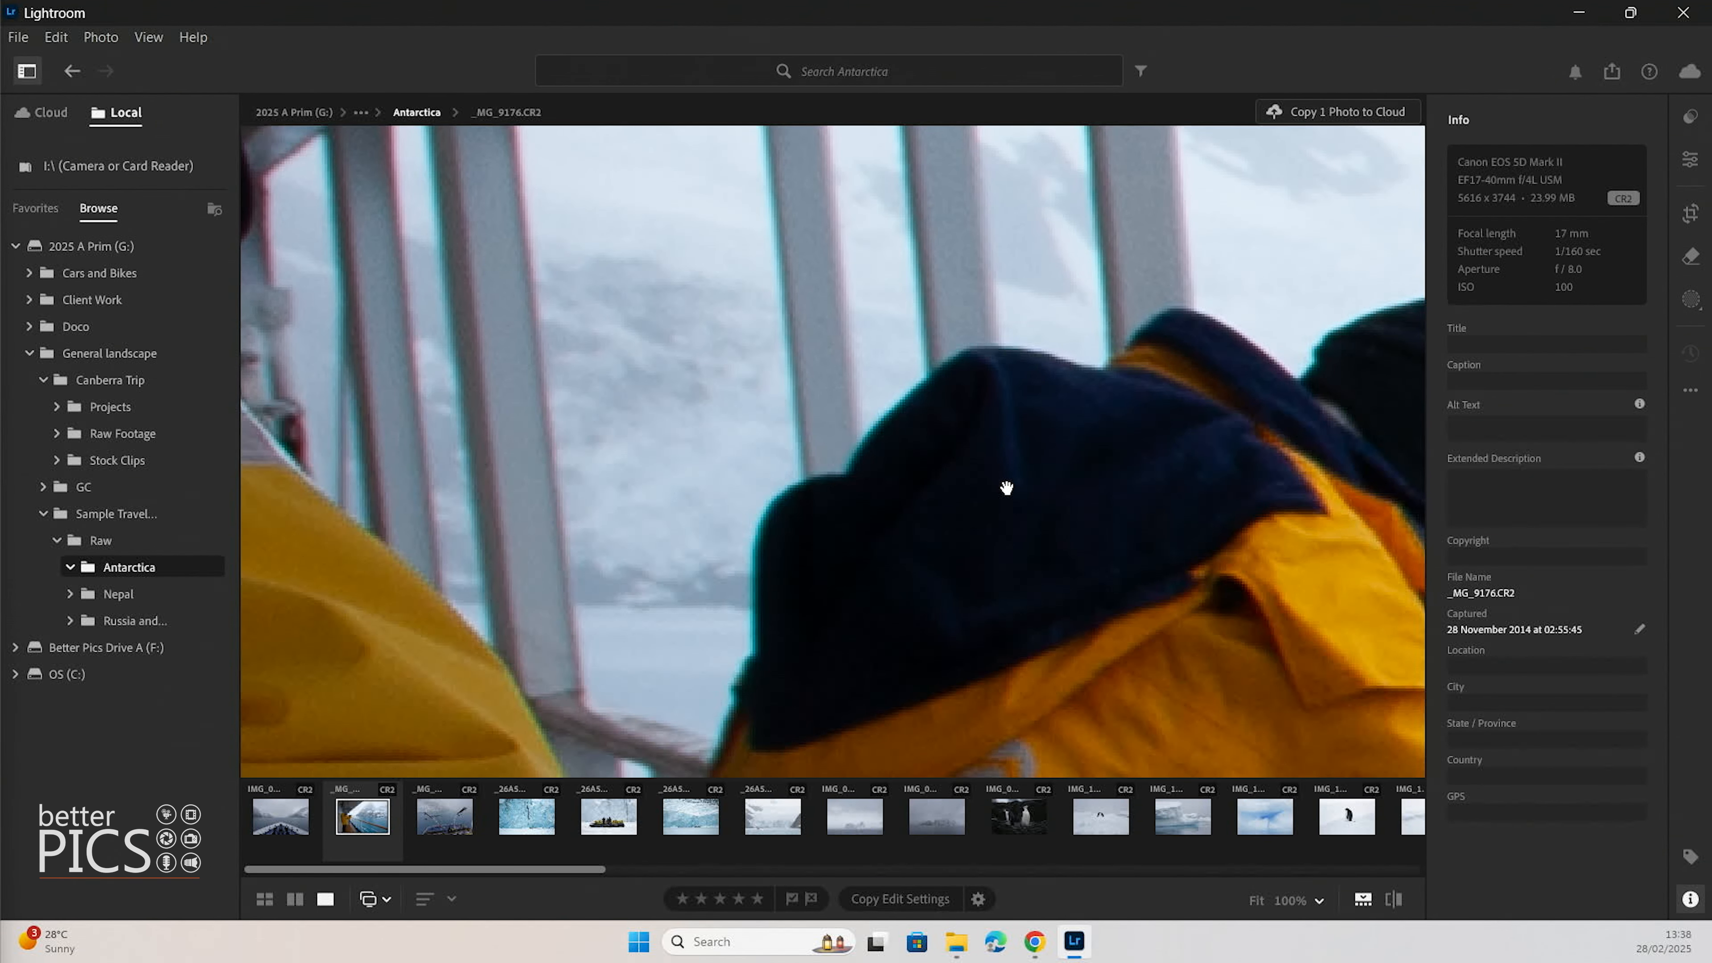
Open the photo's edit settings and enable Remove Chromatic Aberration in the Optics section
{"action": "left_click", "coordinate": [1689, 161]}
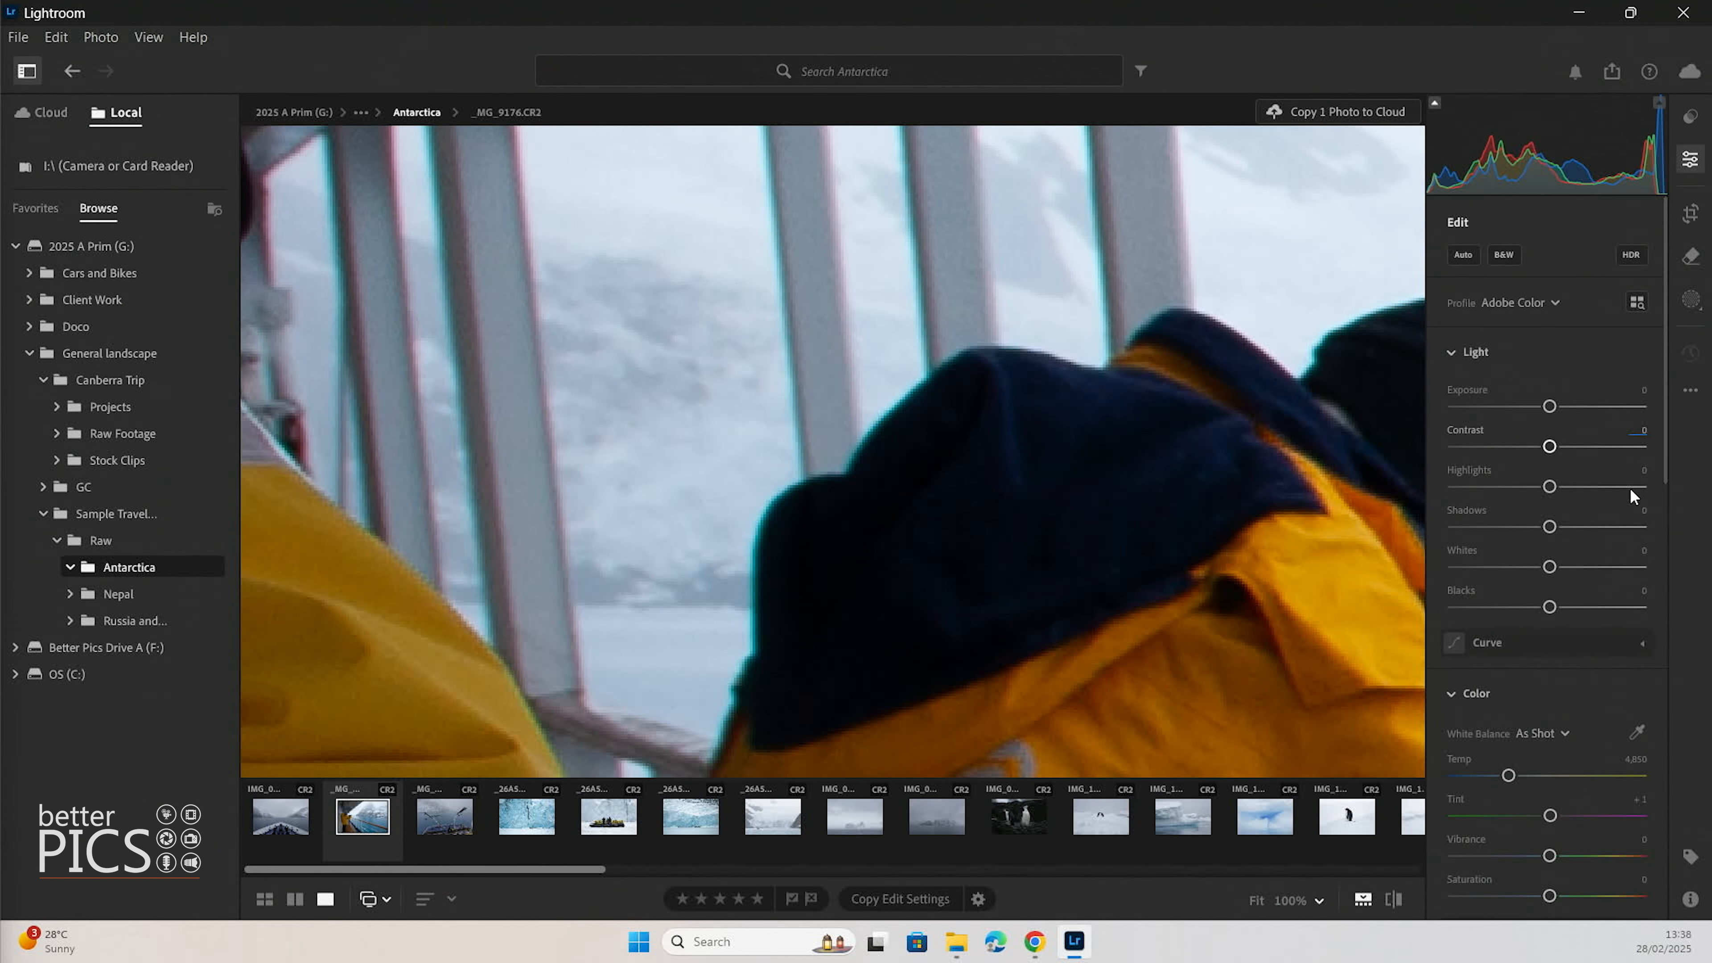
{"action": "left_click_drag", "start_coordinate": [1665, 357], "coordinate": [1708, 809]}
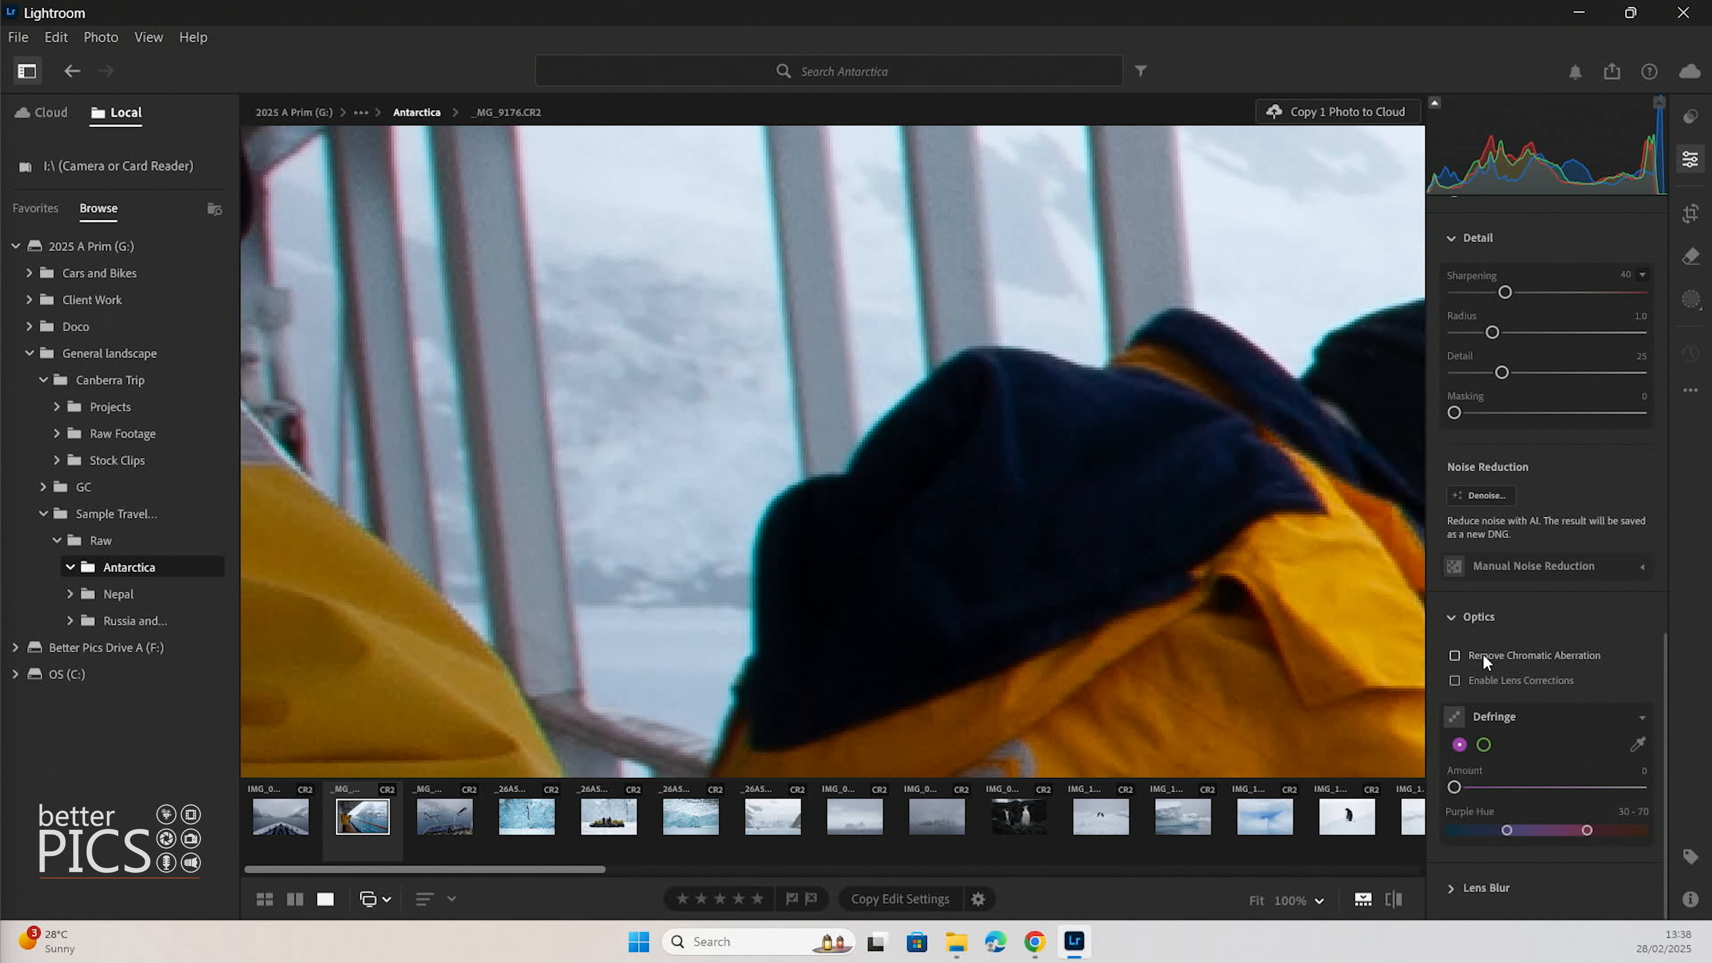
{"action": "mouse_move", "coordinate": [1483, 655]}
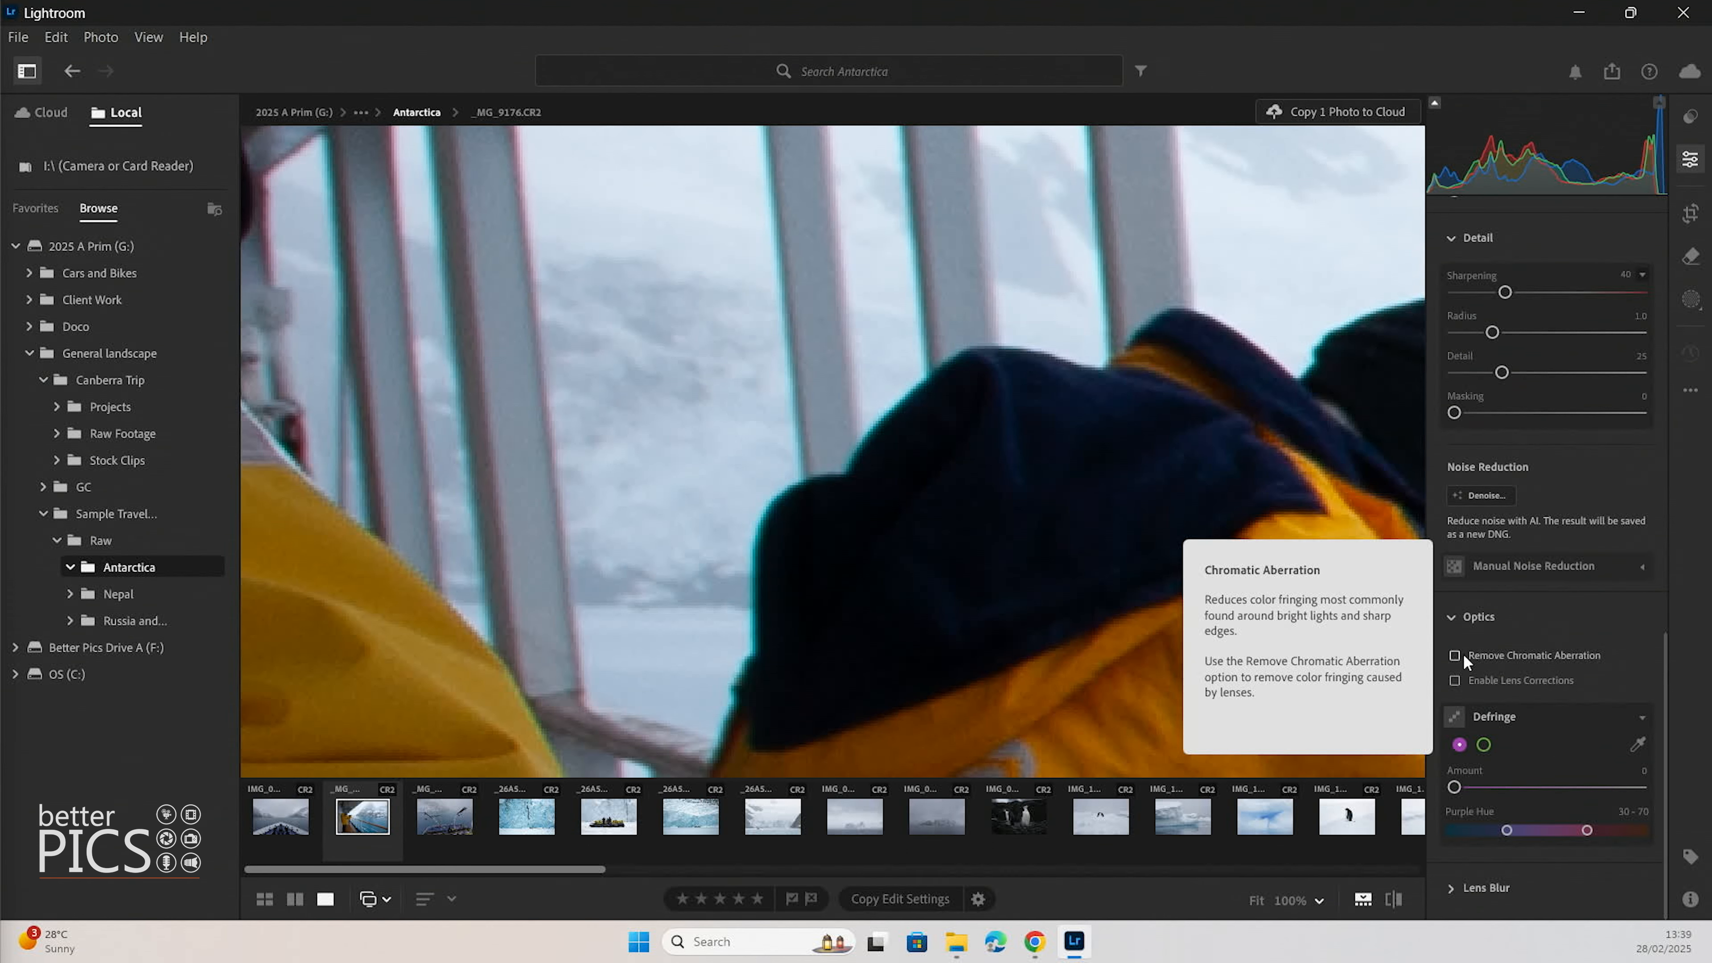
{"action": "left_click", "coordinate": [1460, 653]}
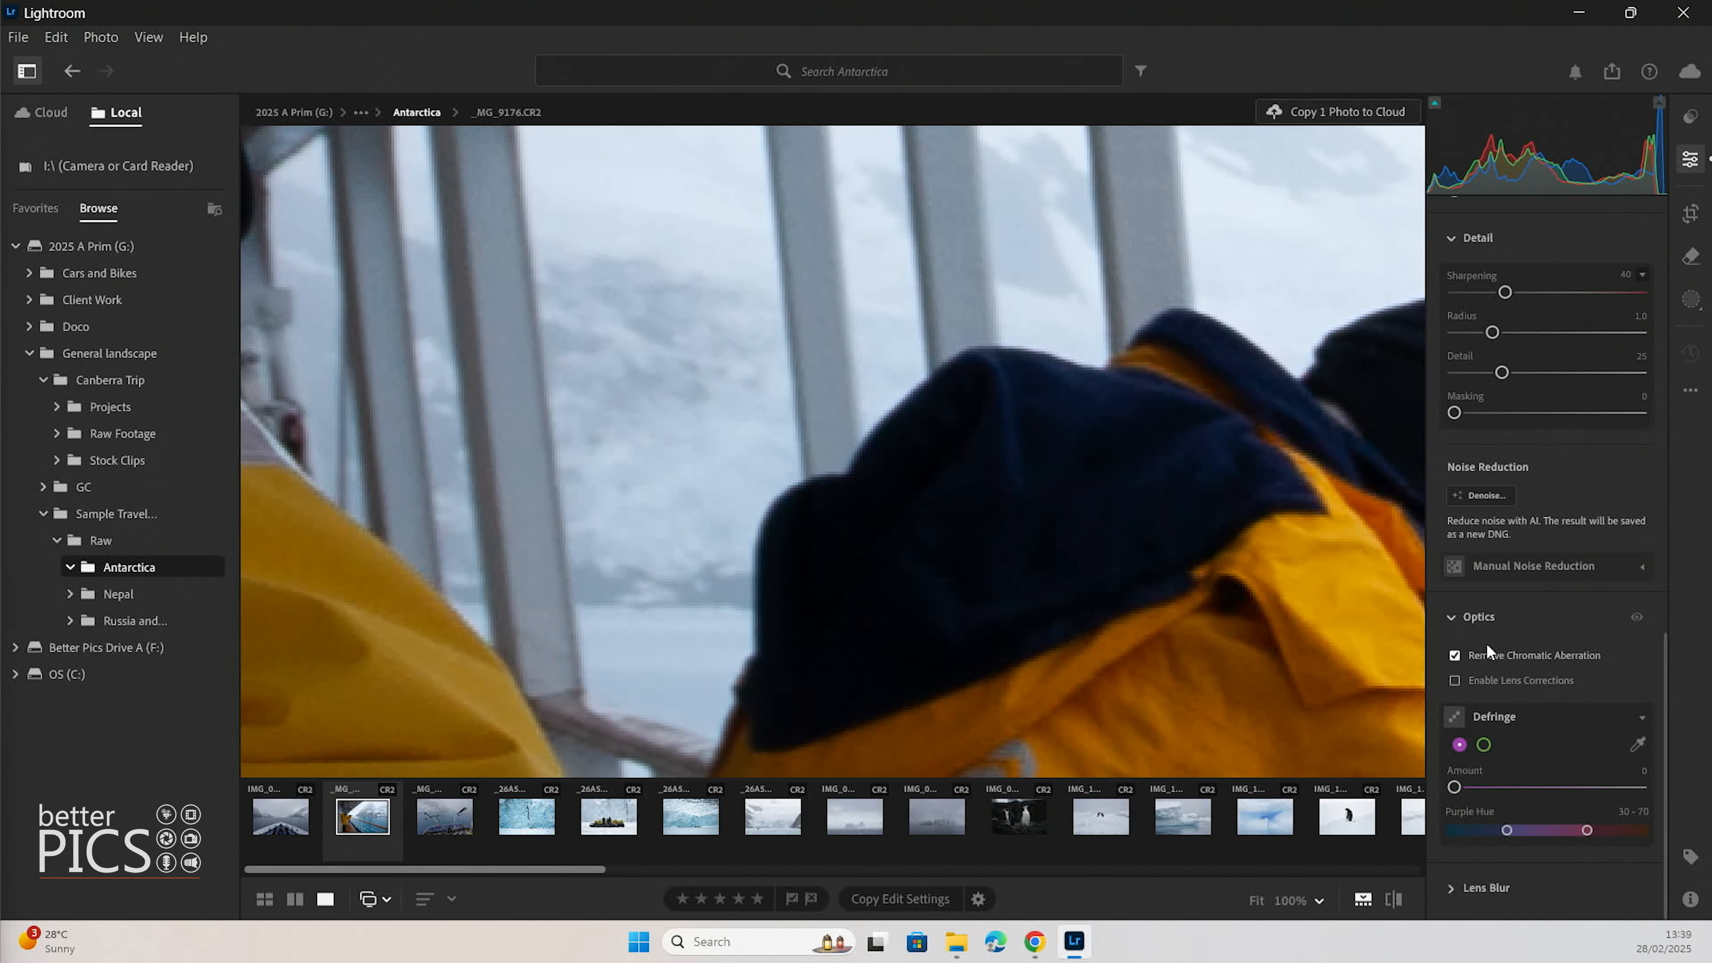
Inspect the post and hat edges at 100% and compare them with chromatic aberration removal off and on
{"action": "mouse_move", "coordinate": [1460, 656]}
{"action": "left_click_drag", "start_coordinate": [1047, 214], "coordinate": [859, 531]}
{"action": "left_click_drag", "start_coordinate": [848, 298], "coordinate": [783, 540]}
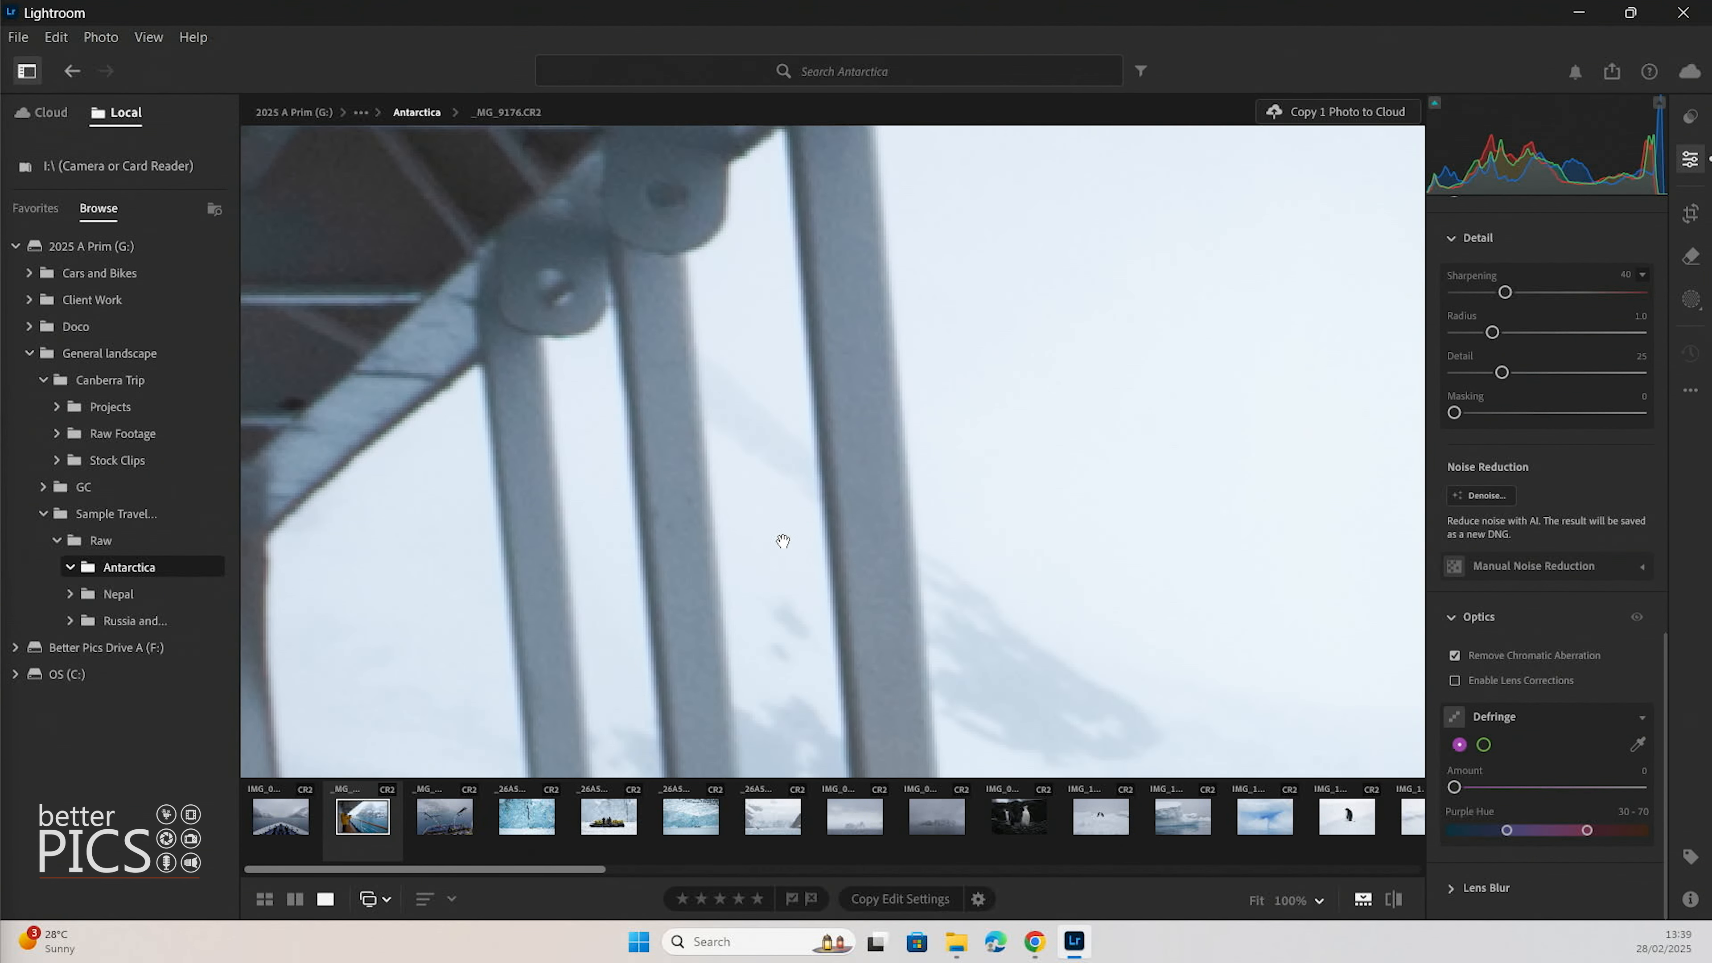
{"action": "left_click_drag", "start_coordinate": [842, 404], "coordinate": [582, 111]}
{"action": "left_click_drag", "start_coordinate": [913, 628], "coordinate": [764, 268]}
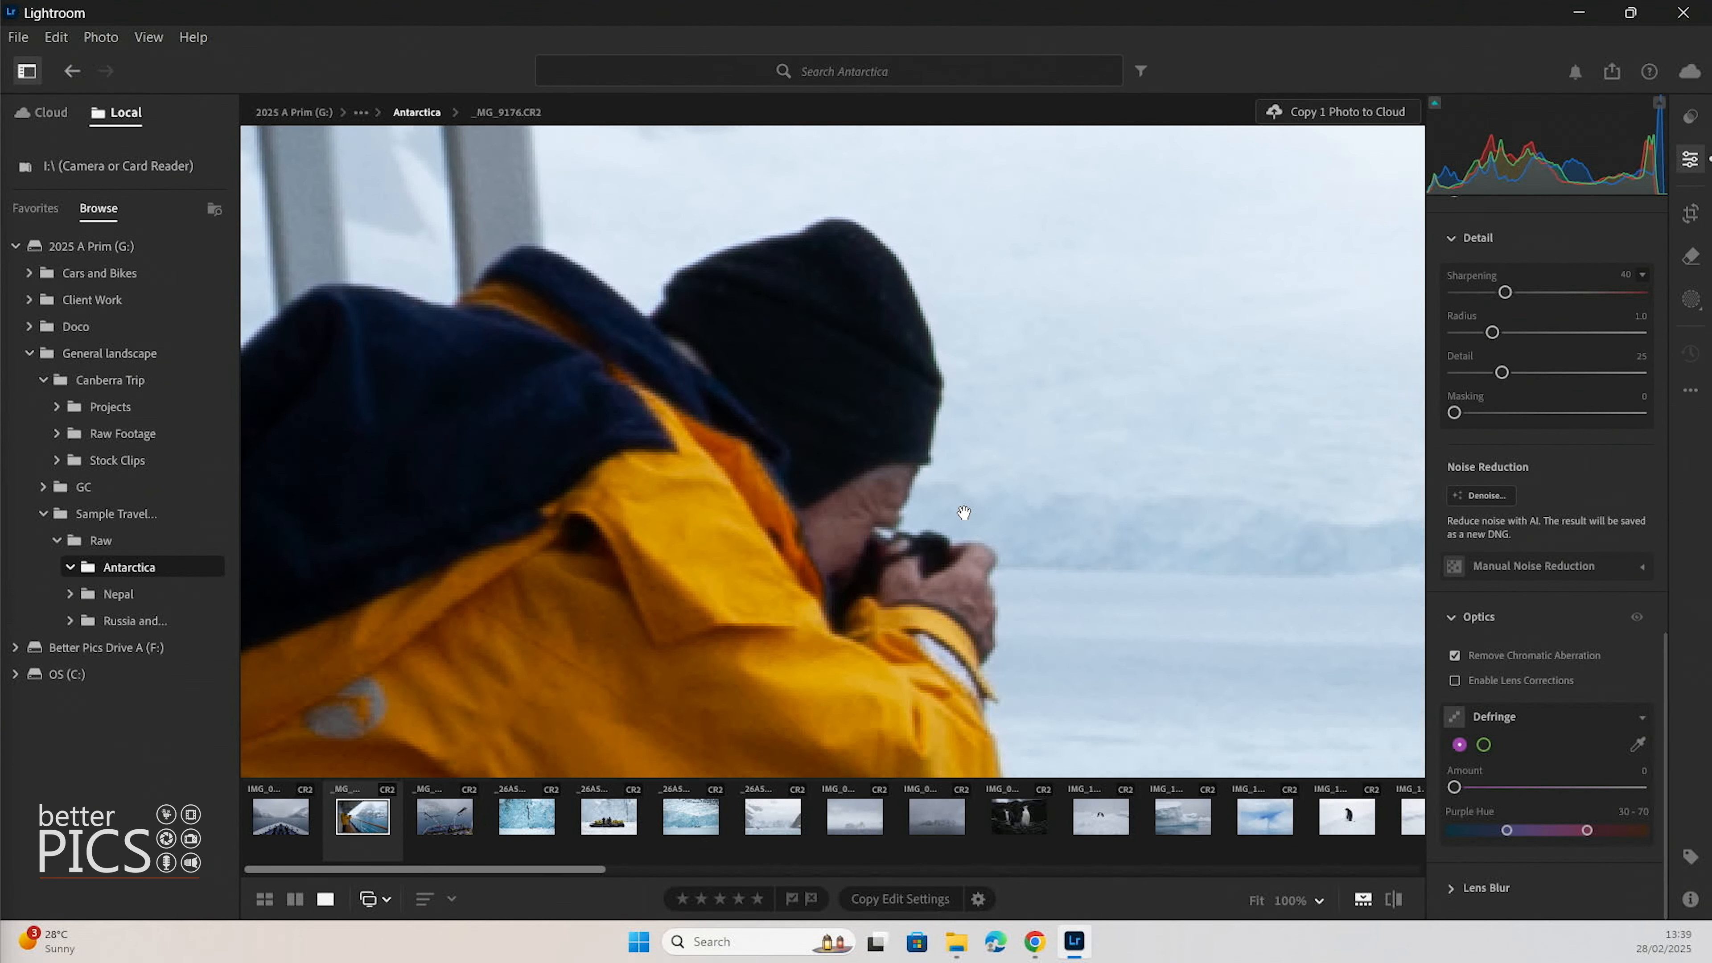
{"action": "left_click_drag", "start_coordinate": [897, 389], "coordinate": [978, 376]}
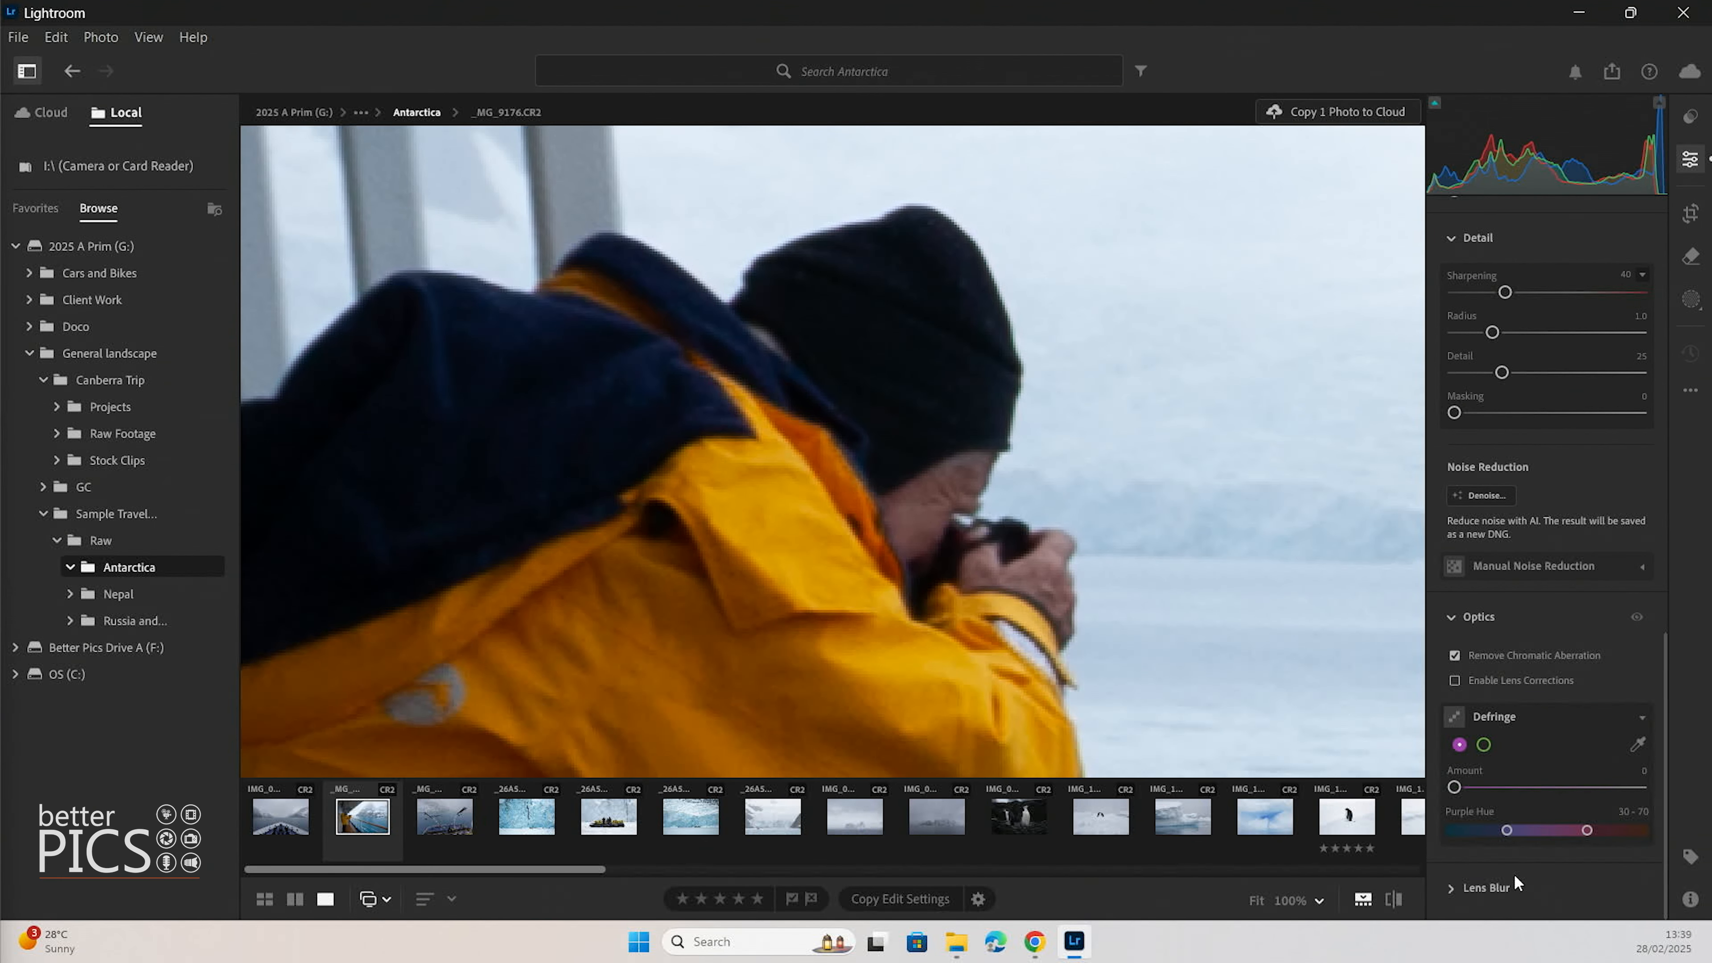
{"action": "left_click", "coordinate": [1456, 654]}
{"action": "left_click", "coordinate": [1456, 654]}
Disable Remove Chromatic Aberration and set the purple Defringe amount to 3 while viewing the roof edge against the sky
{"action": "left_click_drag", "start_coordinate": [649, 446], "coordinate": [525, 367]}
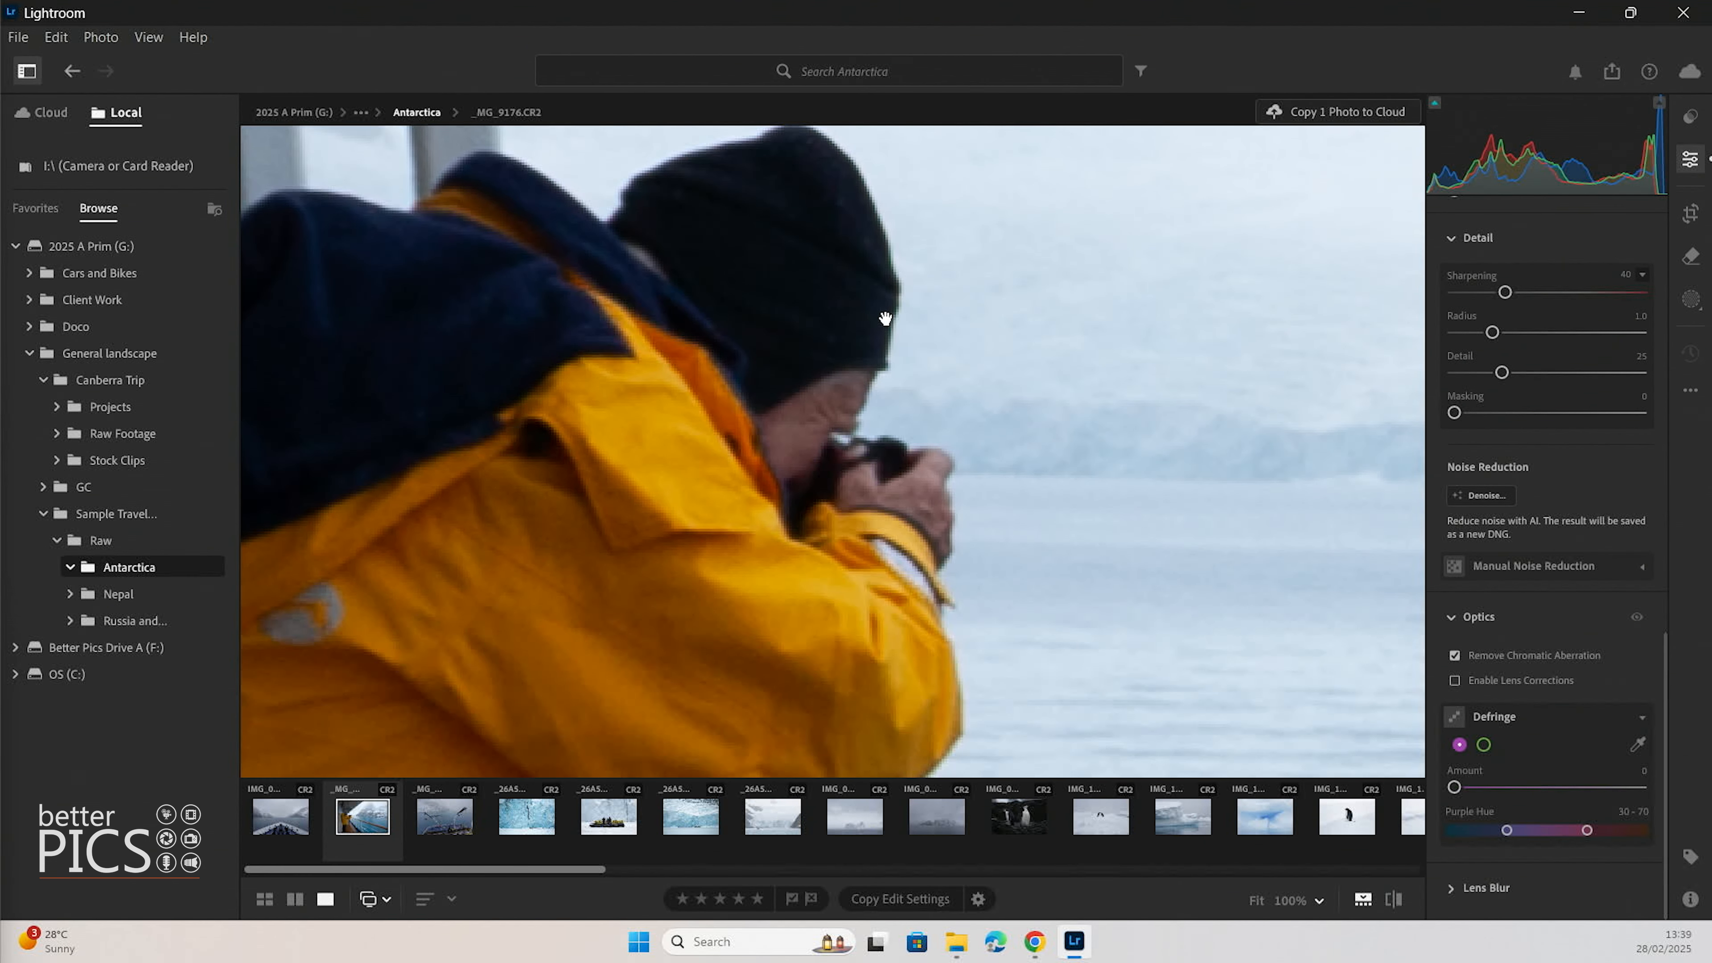
{"action": "left_click_drag", "start_coordinate": [888, 325], "coordinate": [483, 838]}
{"action": "left_click_drag", "start_coordinate": [1121, 327], "coordinate": [715, 634]}
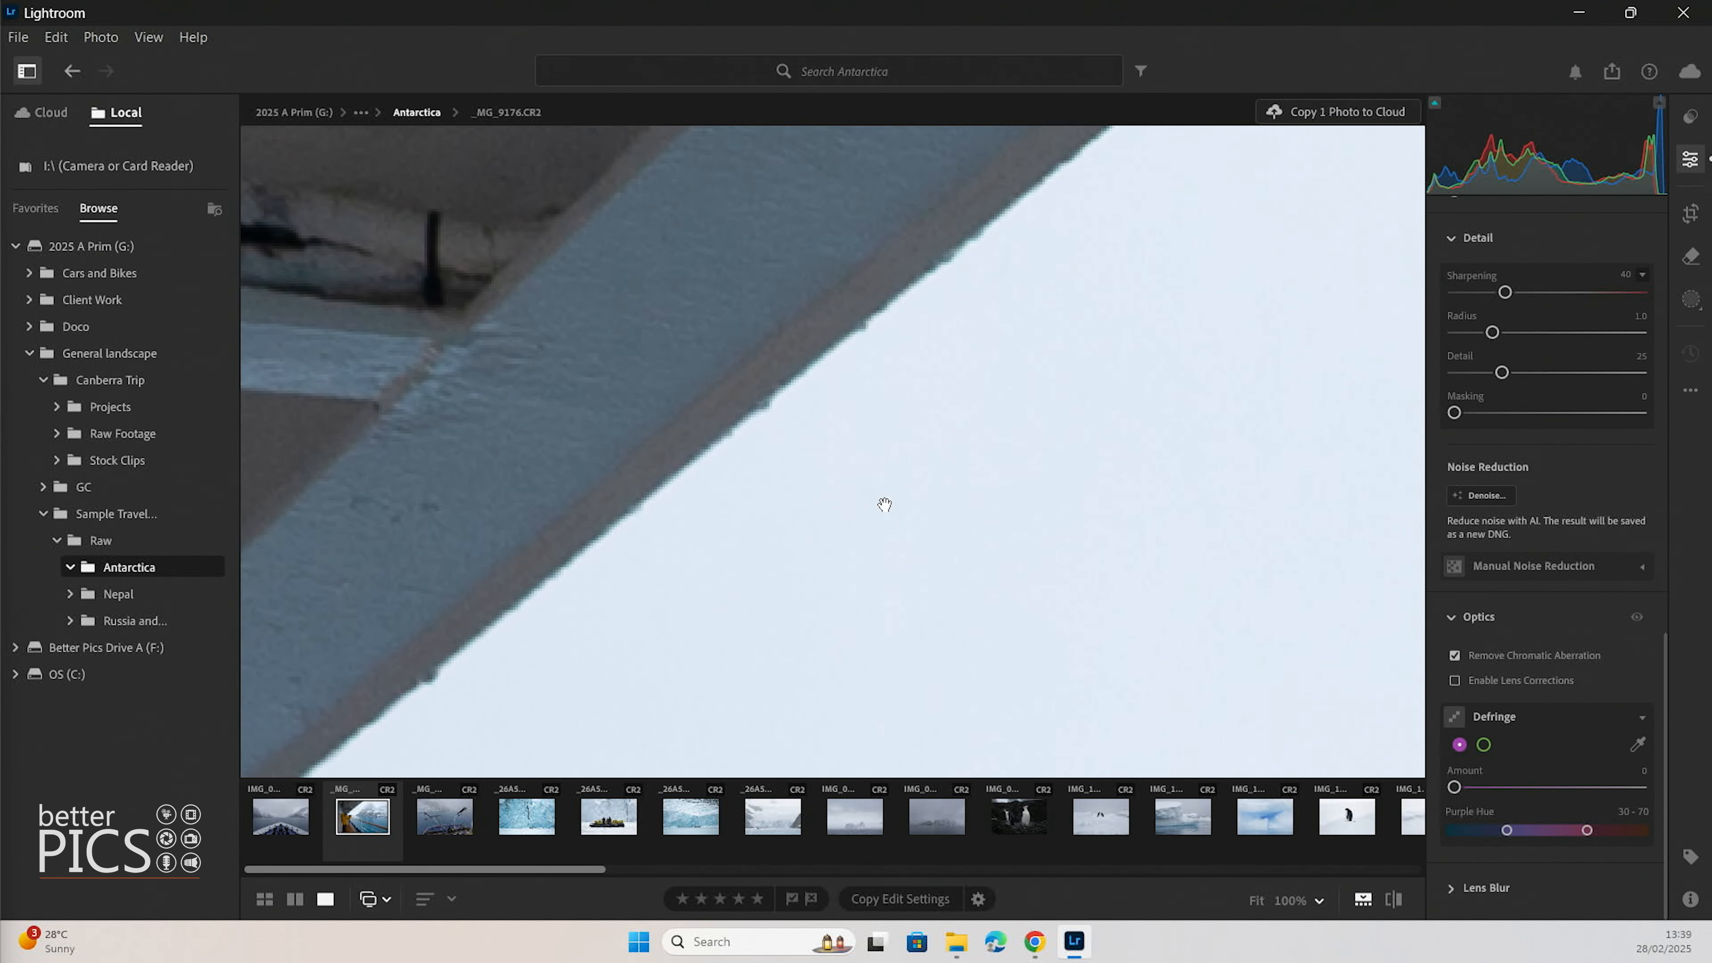
{"action": "left_click_drag", "start_coordinate": [884, 504], "coordinate": [774, 609]}
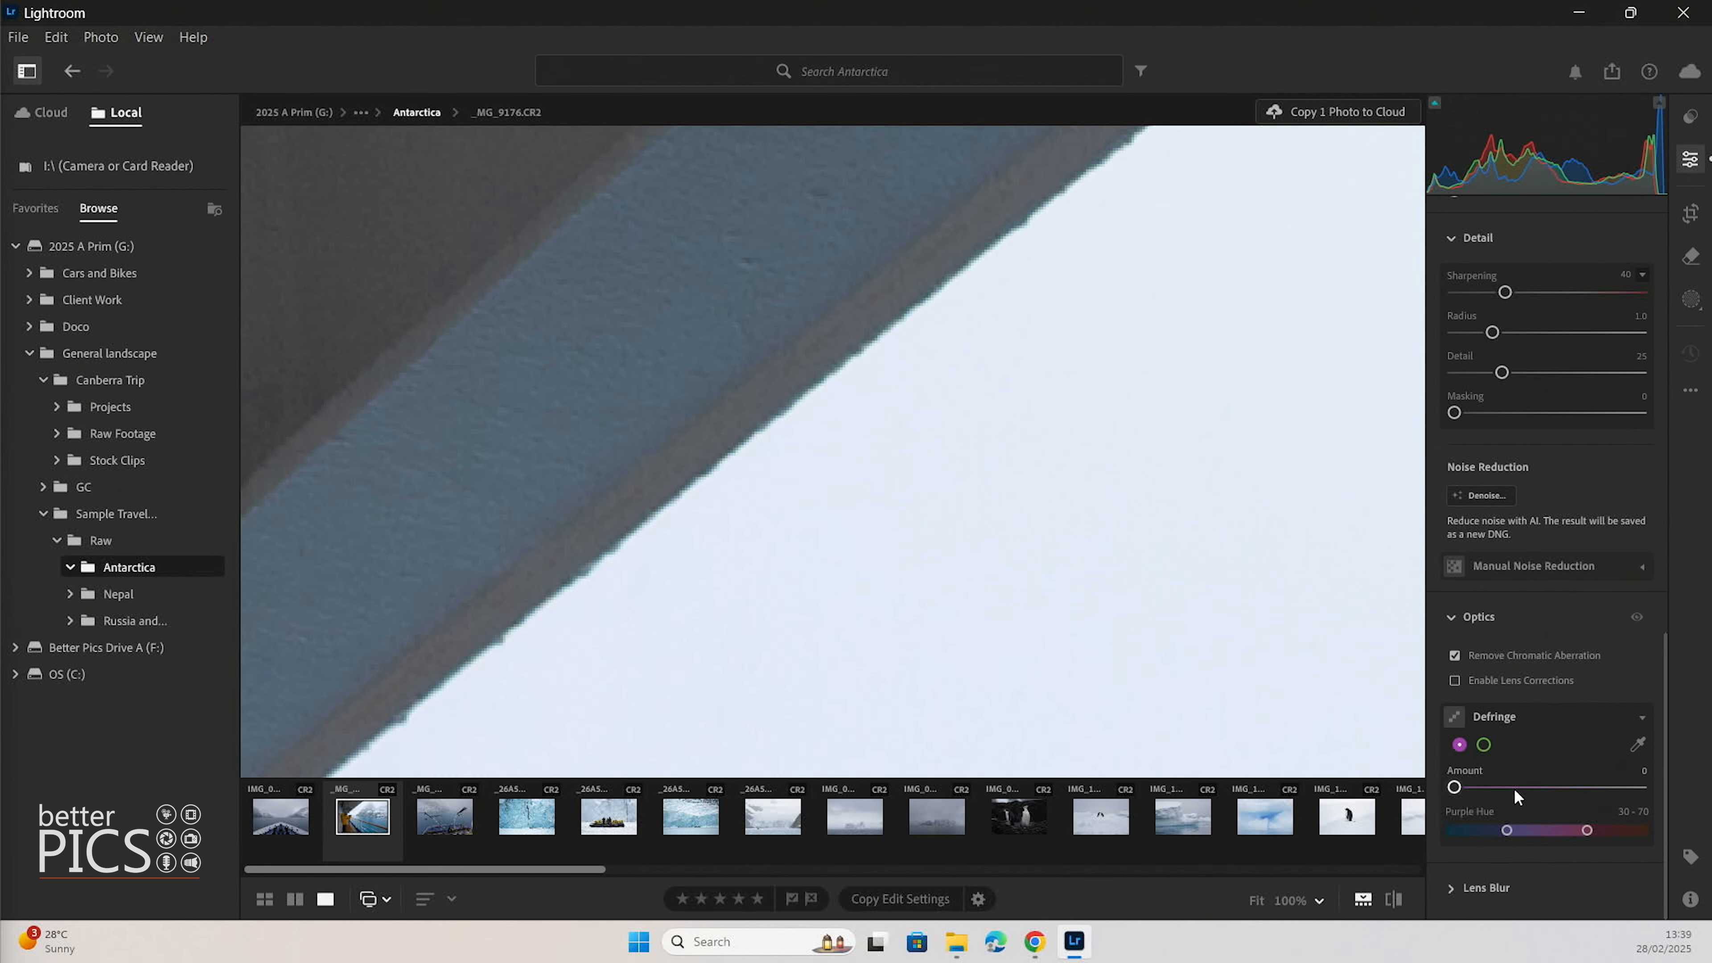
{"action": "left_click", "coordinate": [1456, 655]}
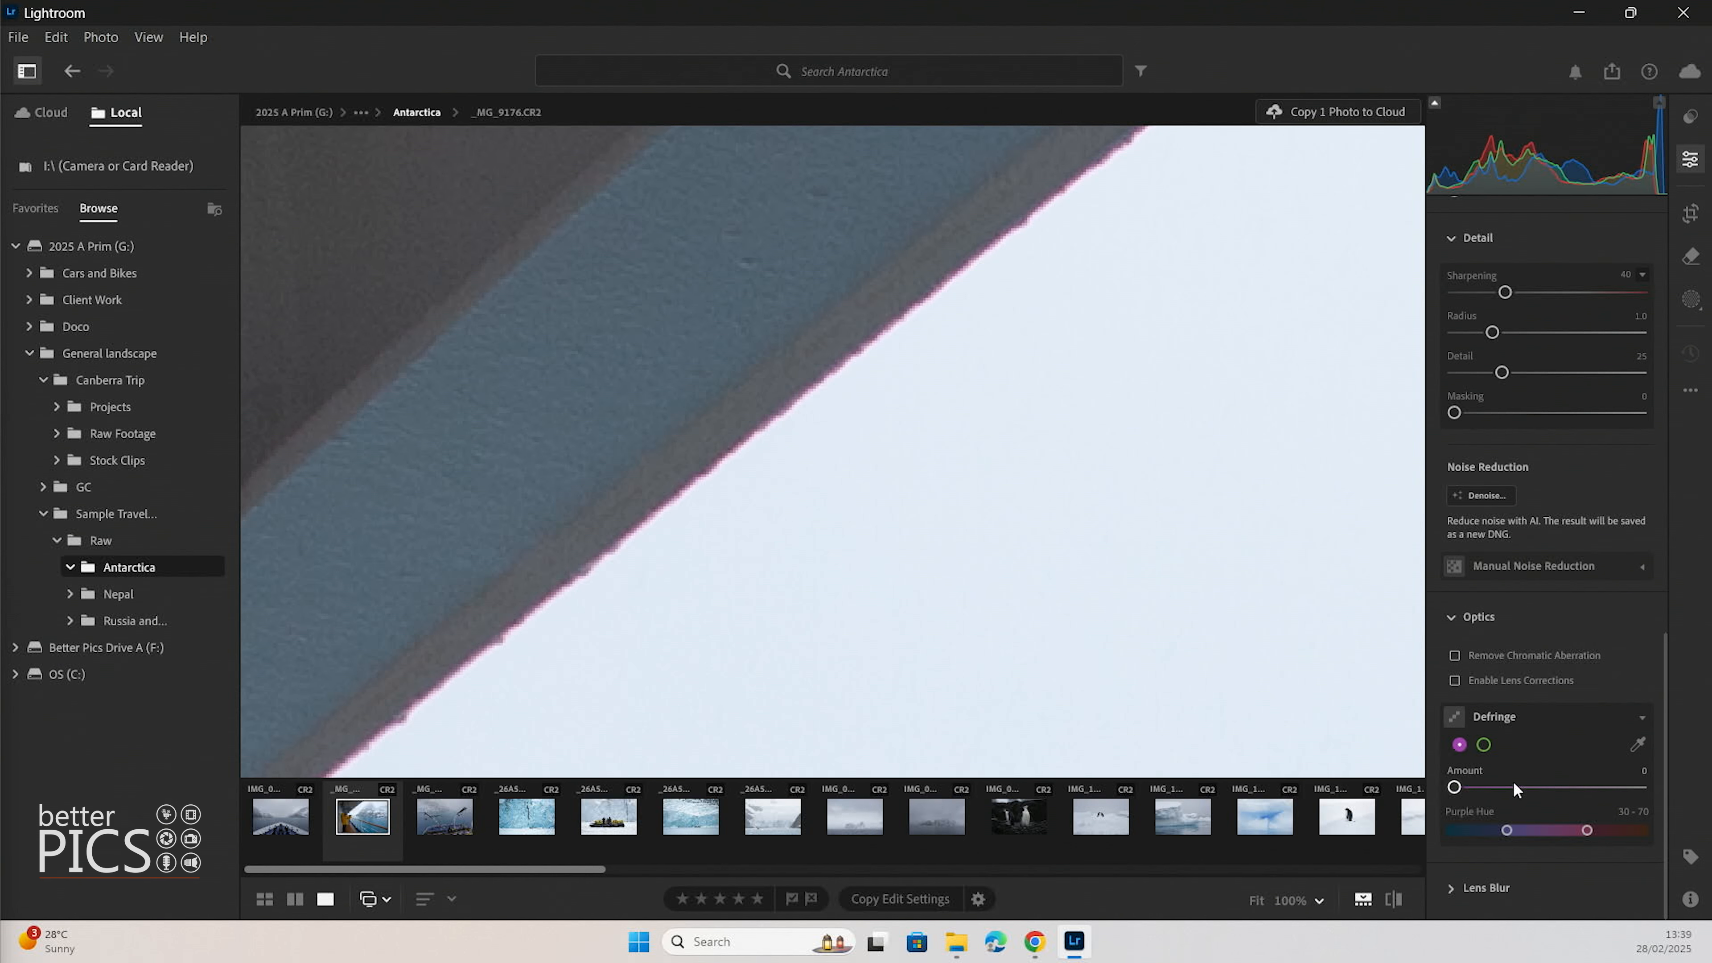
{"action": "mouse_move", "coordinate": [1454, 787]}
{"action": "left_mouse_down"}
{"action": "mouse_move", "coordinate": [1502, 786]}
{"action": "mouse_move", "coordinate": [1479, 788]}
{"action": "left_mouse_up"}
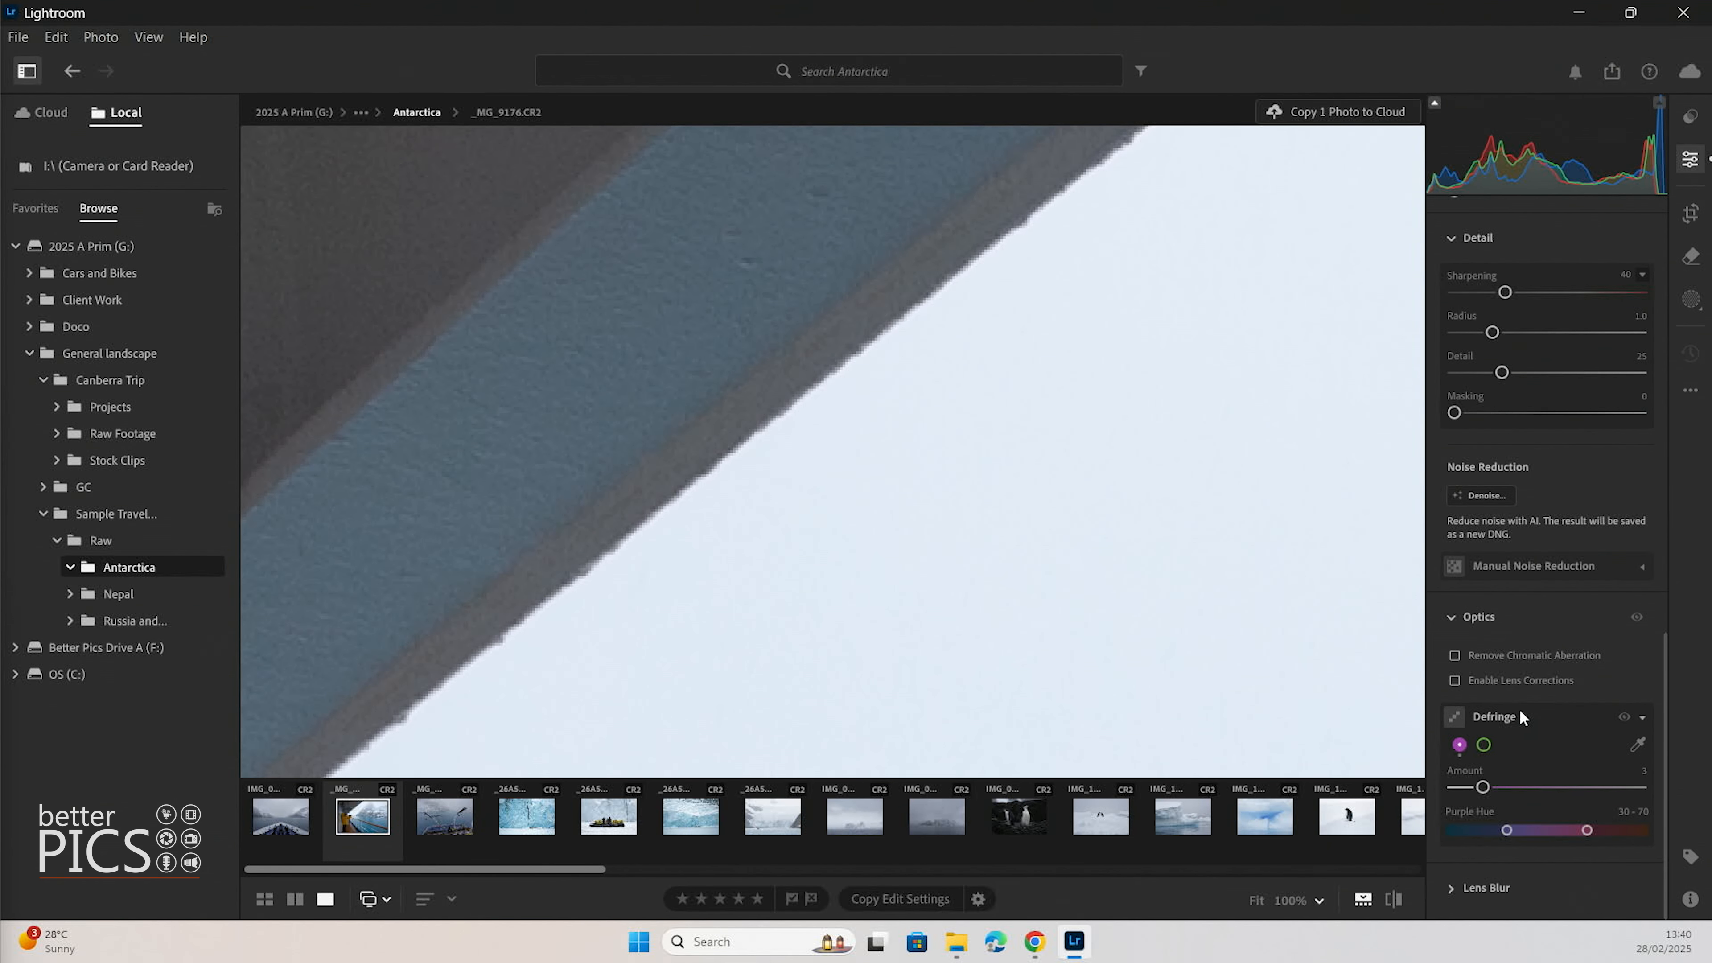
Switch Defringe to green for the cyan post edges, with an amount of 20 and a Green Hue range of 60–100
{"action": "left_click_drag", "start_coordinate": [623, 490], "coordinate": [895, 142]}
{"action": "left_click_drag", "start_coordinate": [643, 509], "coordinate": [956, 85]}
{"action": "left_click_drag", "start_coordinate": [730, 619], "coordinate": [1217, 59]}
{"action": "left_click_drag", "start_coordinate": [511, 461], "coordinate": [1086, 153]}
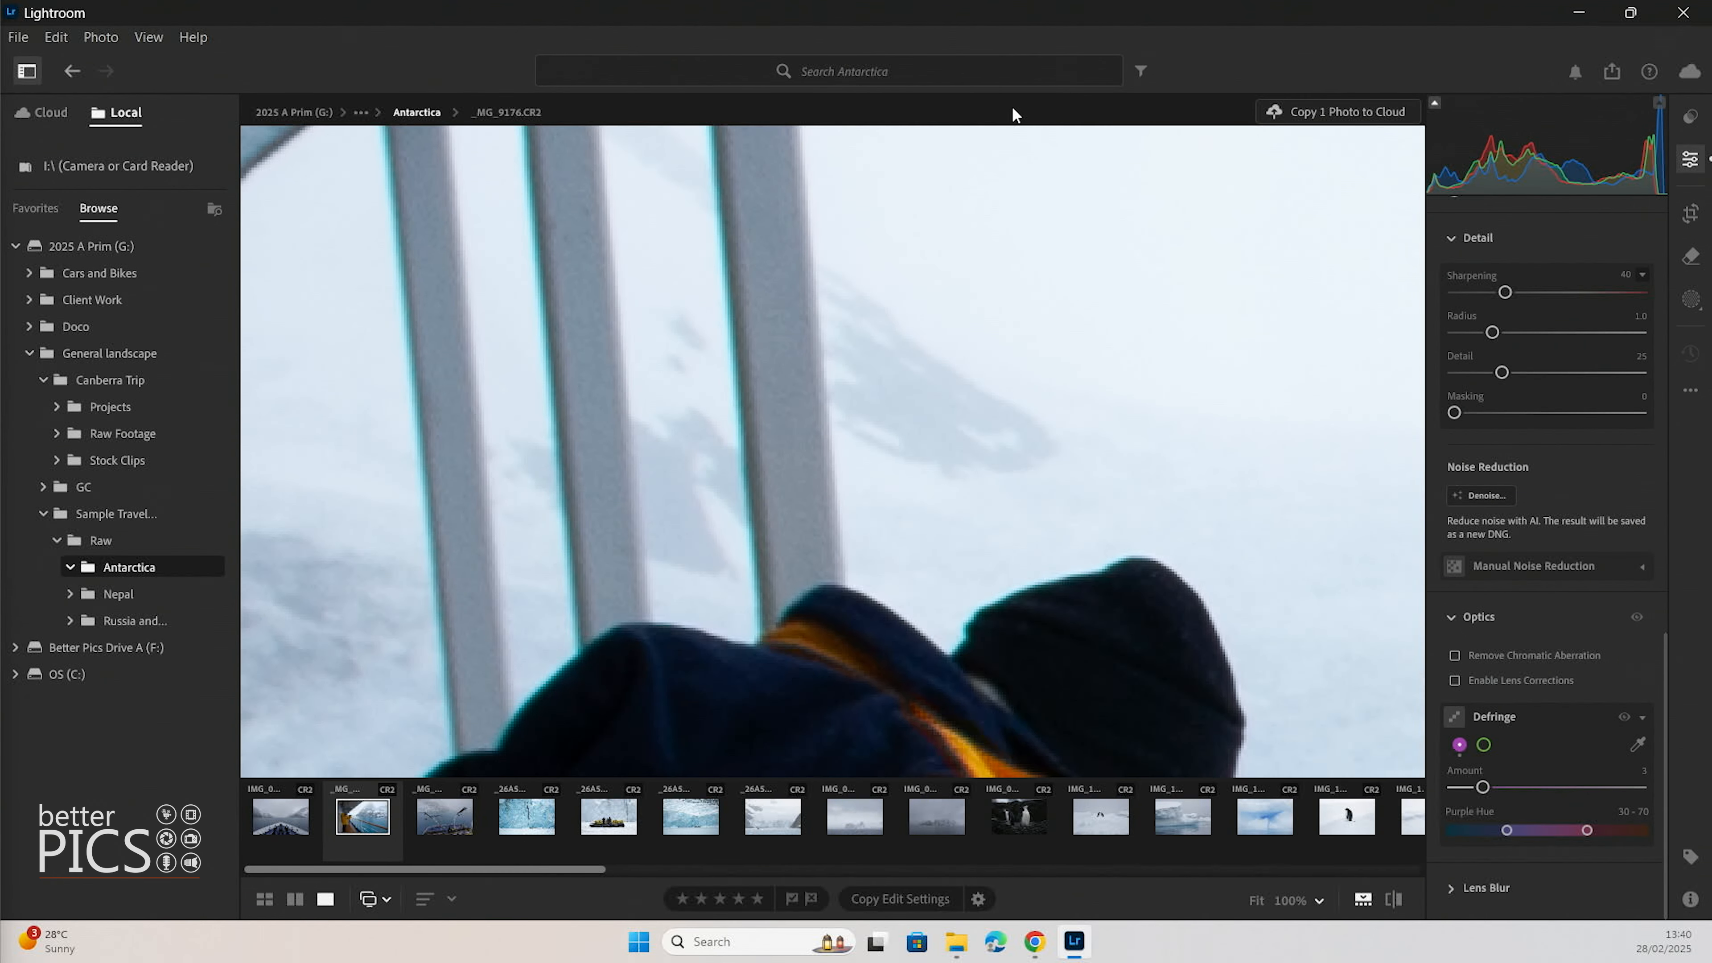
{"action": "left_click_drag", "start_coordinate": [1109, 582], "coordinate": [1090, 520]}
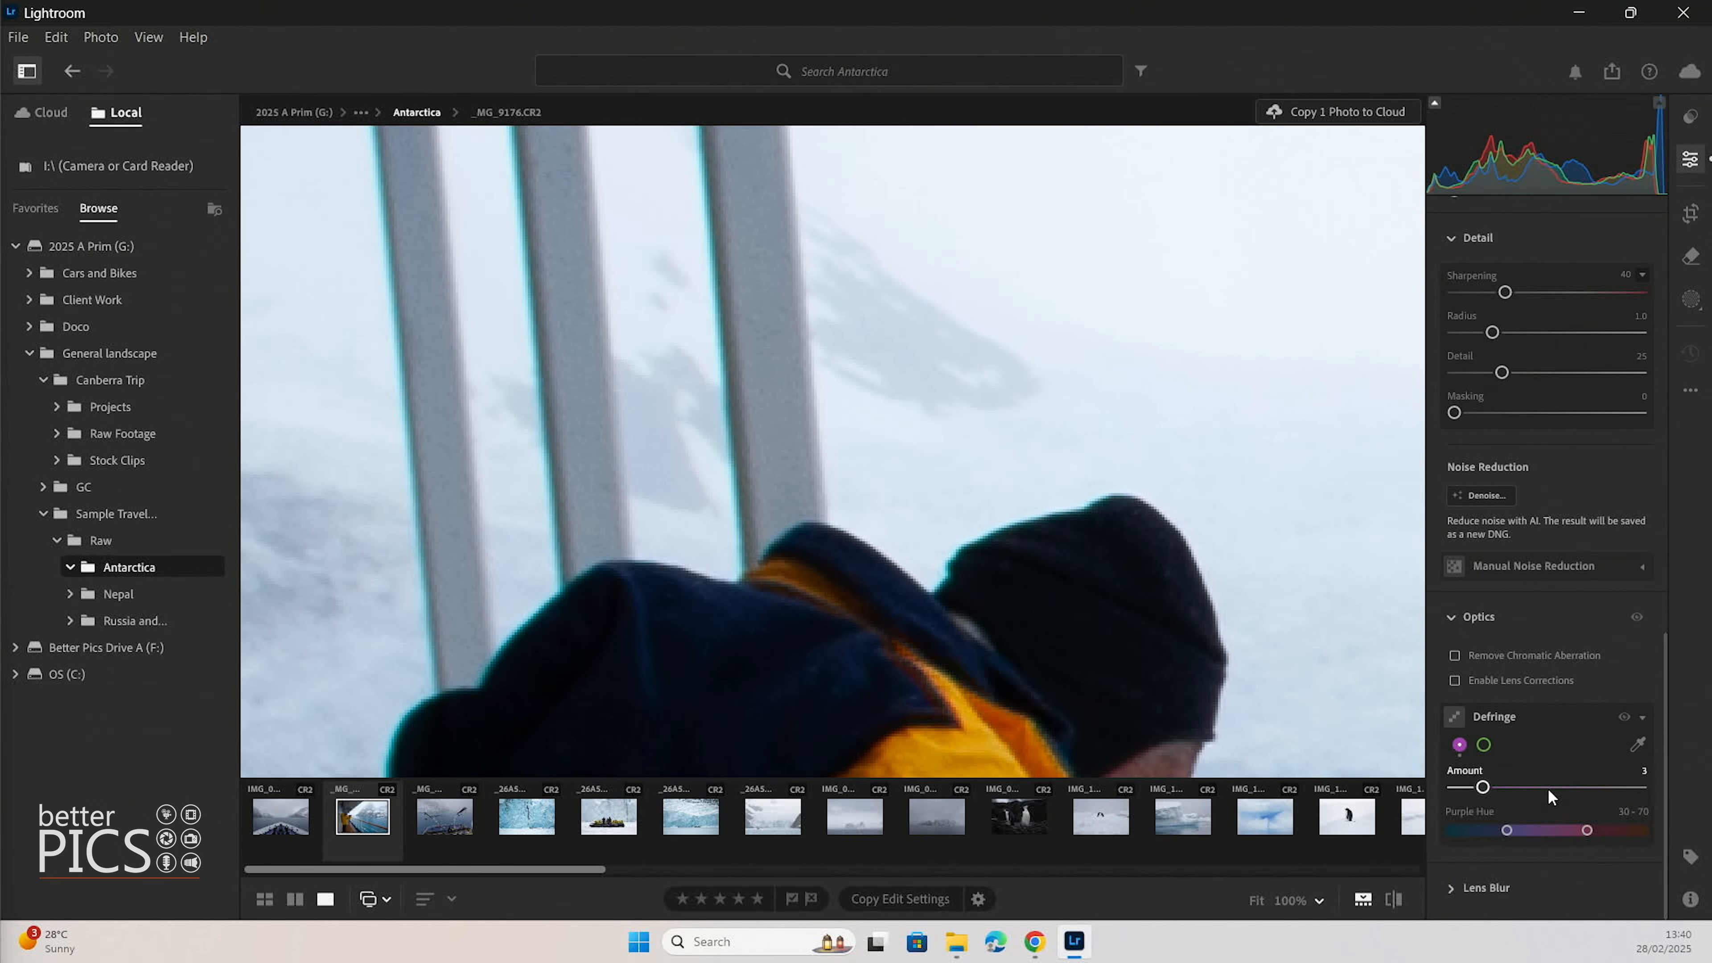
{"action": "left_click", "coordinate": [1485, 743]}
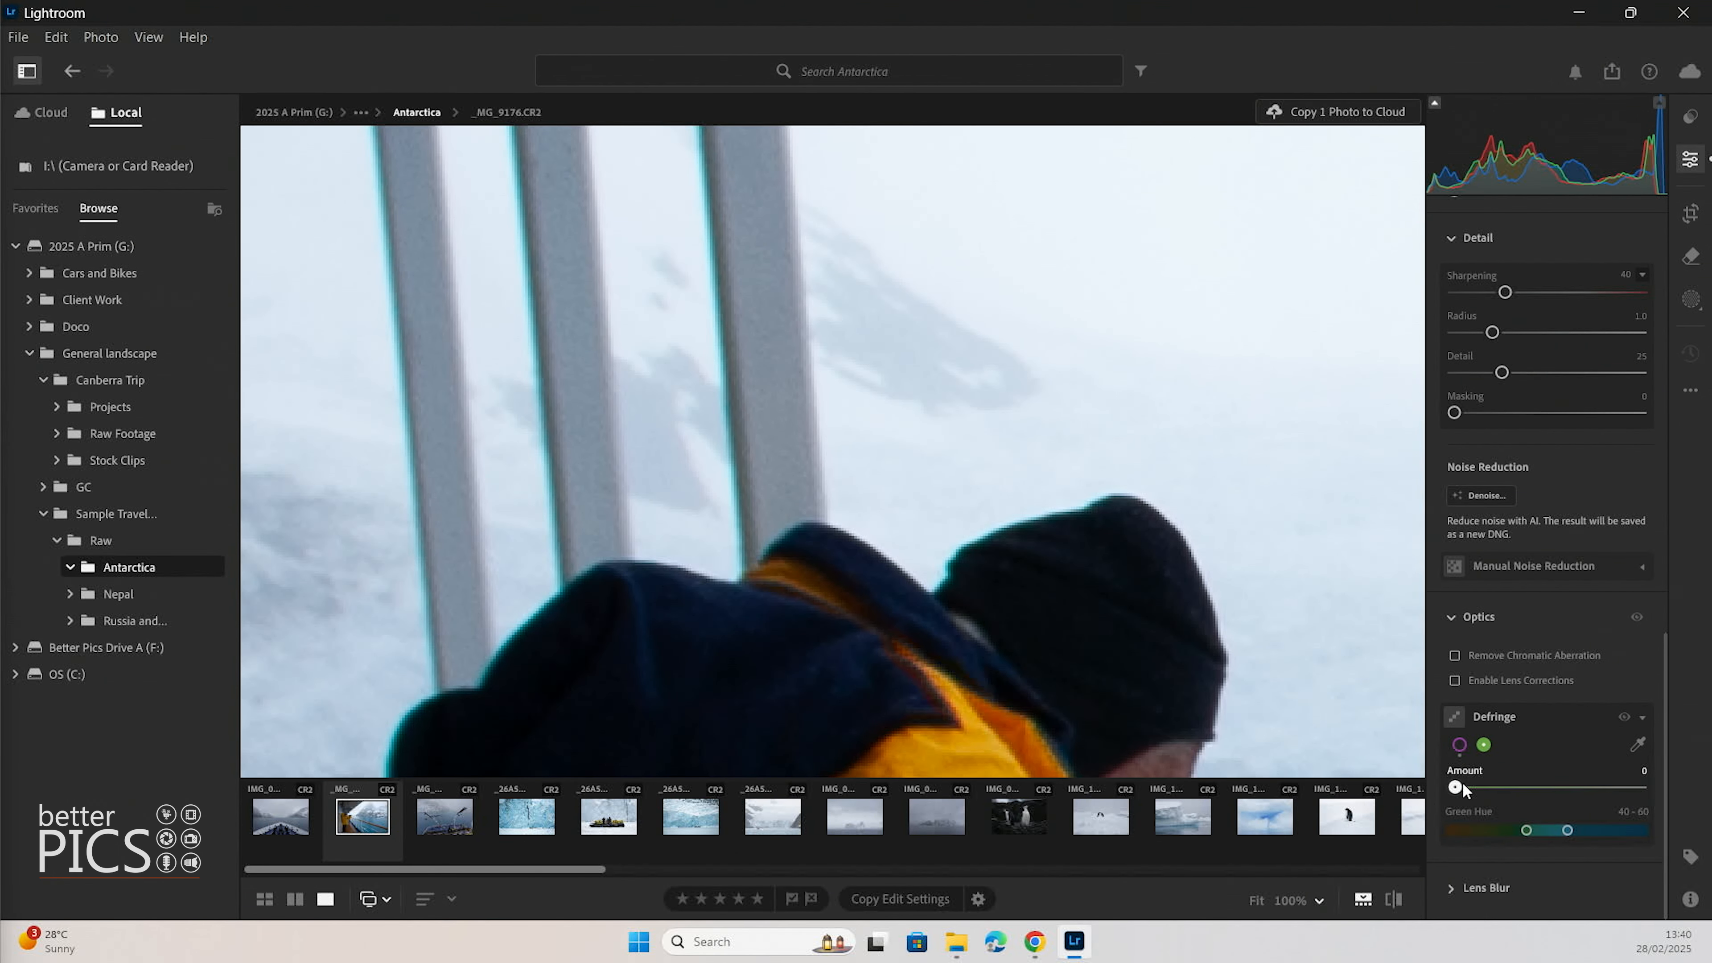
{"action": "left_click_drag", "start_coordinate": [1463, 787], "coordinate": [1656, 783]}
{"action": "left_click_drag", "start_coordinate": [1574, 836], "coordinate": [1580, 831]}
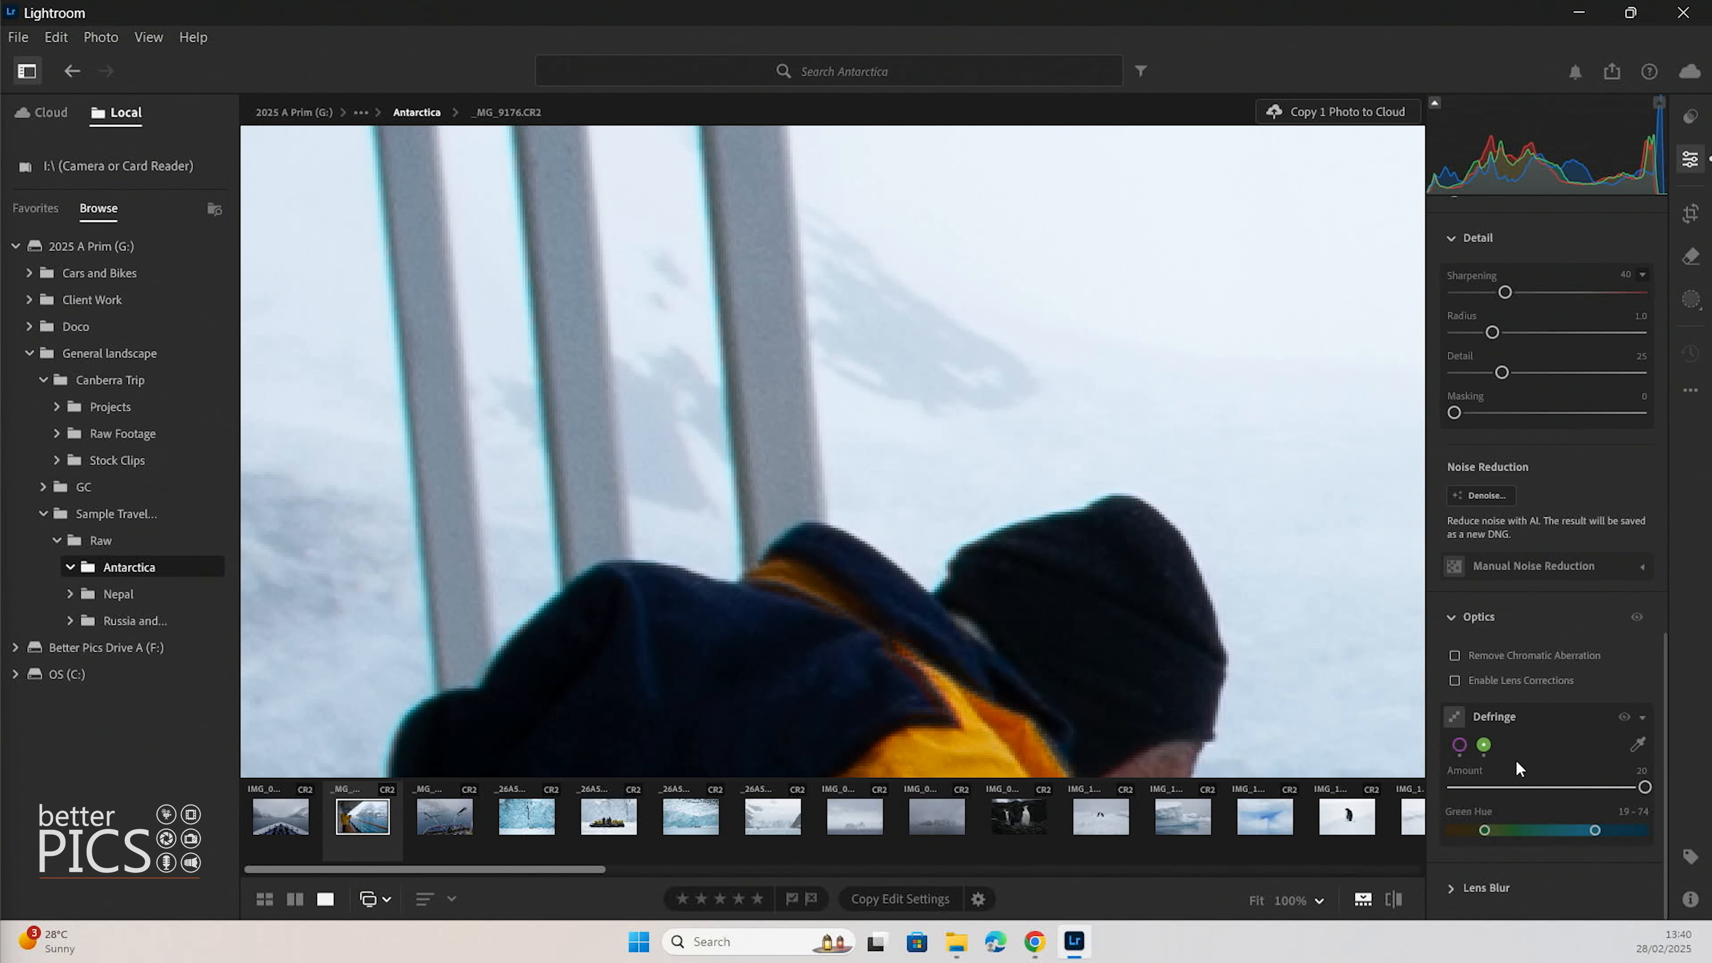
{"action": "left_click_drag", "start_coordinate": [1574, 837], "coordinate": [1620, 822]}
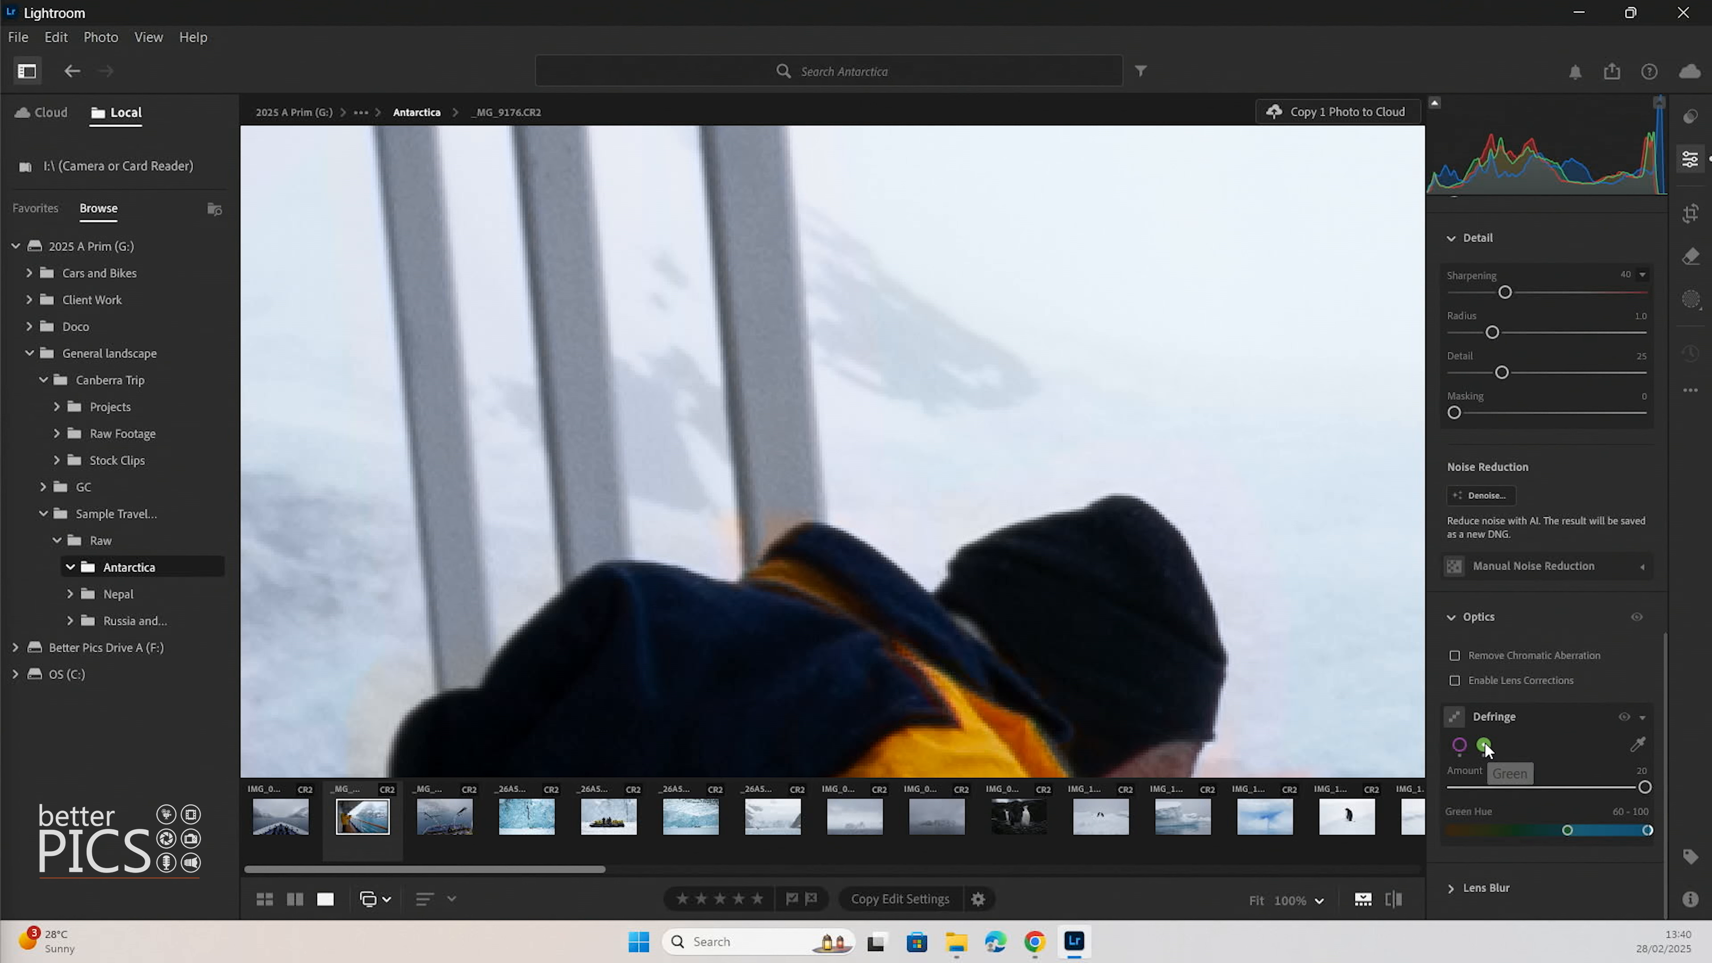
Lower the green Defringe amount to 5, set the Green Hue range to 66–100, and fit the whole photo in view
{"action": "left_click", "coordinate": [1511, 787]}
{"action": "left_click_drag", "start_coordinate": [1565, 832], "coordinate": [1507, 785]}
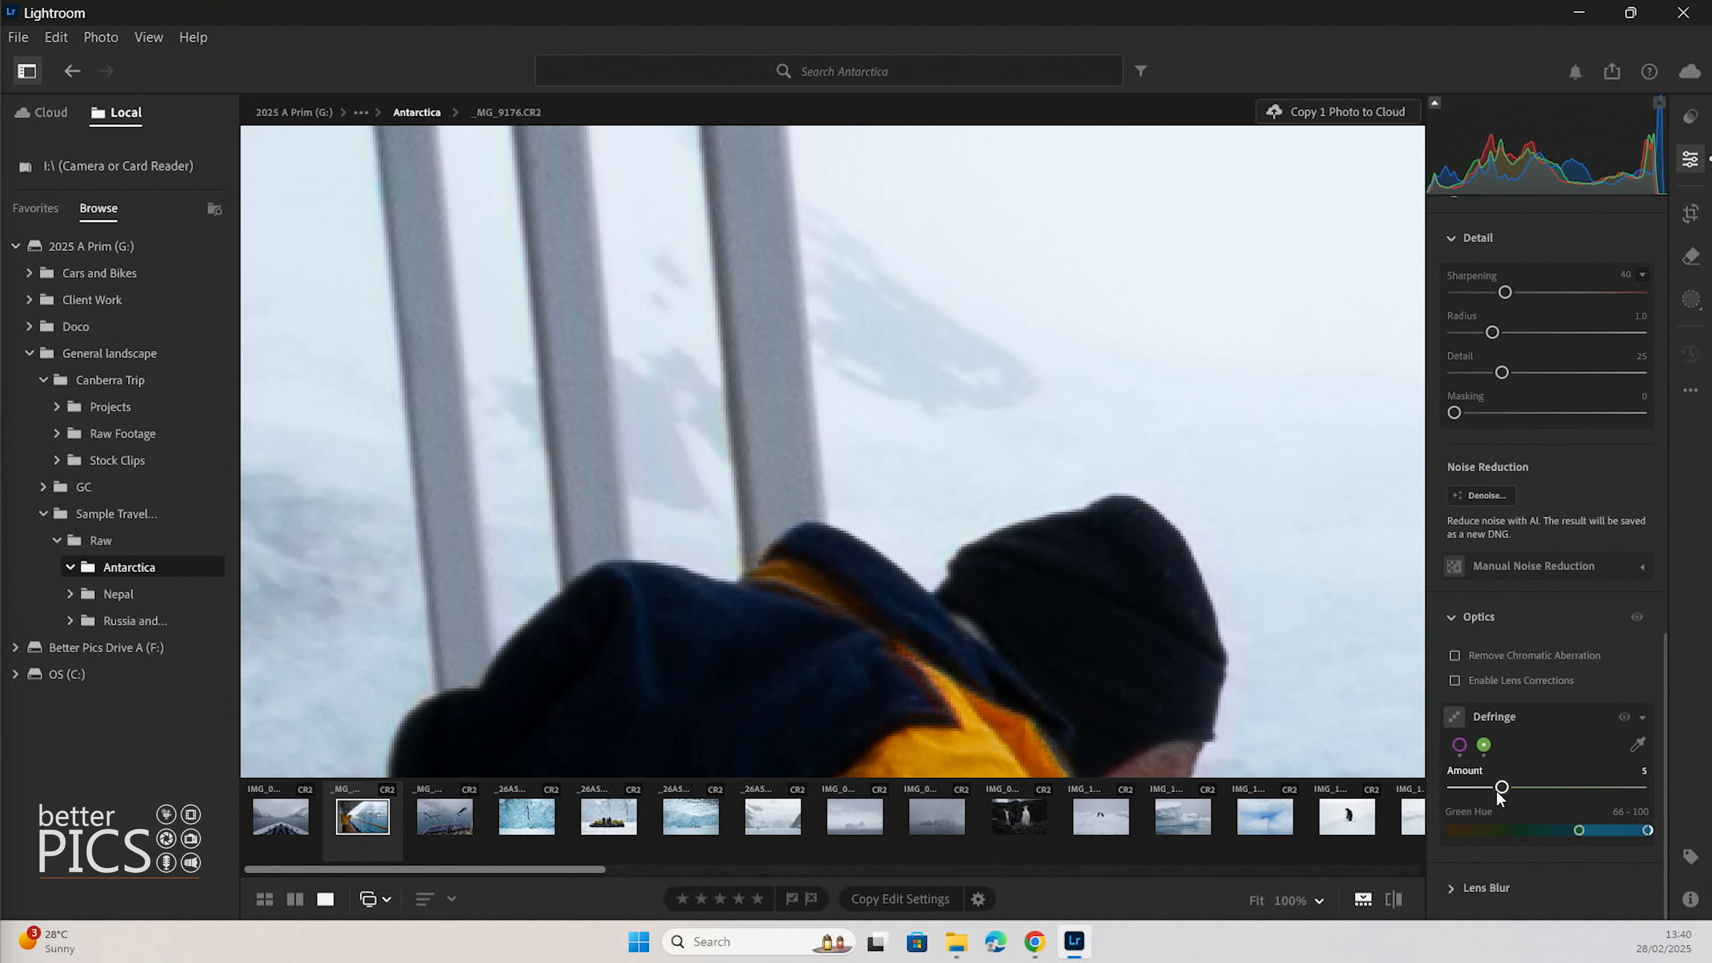
{"action": "mouse_move", "coordinate": [1602, 835]}
{"action": "left_mouse_down"}
{"action": "mouse_move", "coordinate": [1547, 838]}
{"action": "mouse_move", "coordinate": [1617, 830]}
{"action": "left_mouse_up"}
{"action": "left_click", "coordinate": [960, 512]}
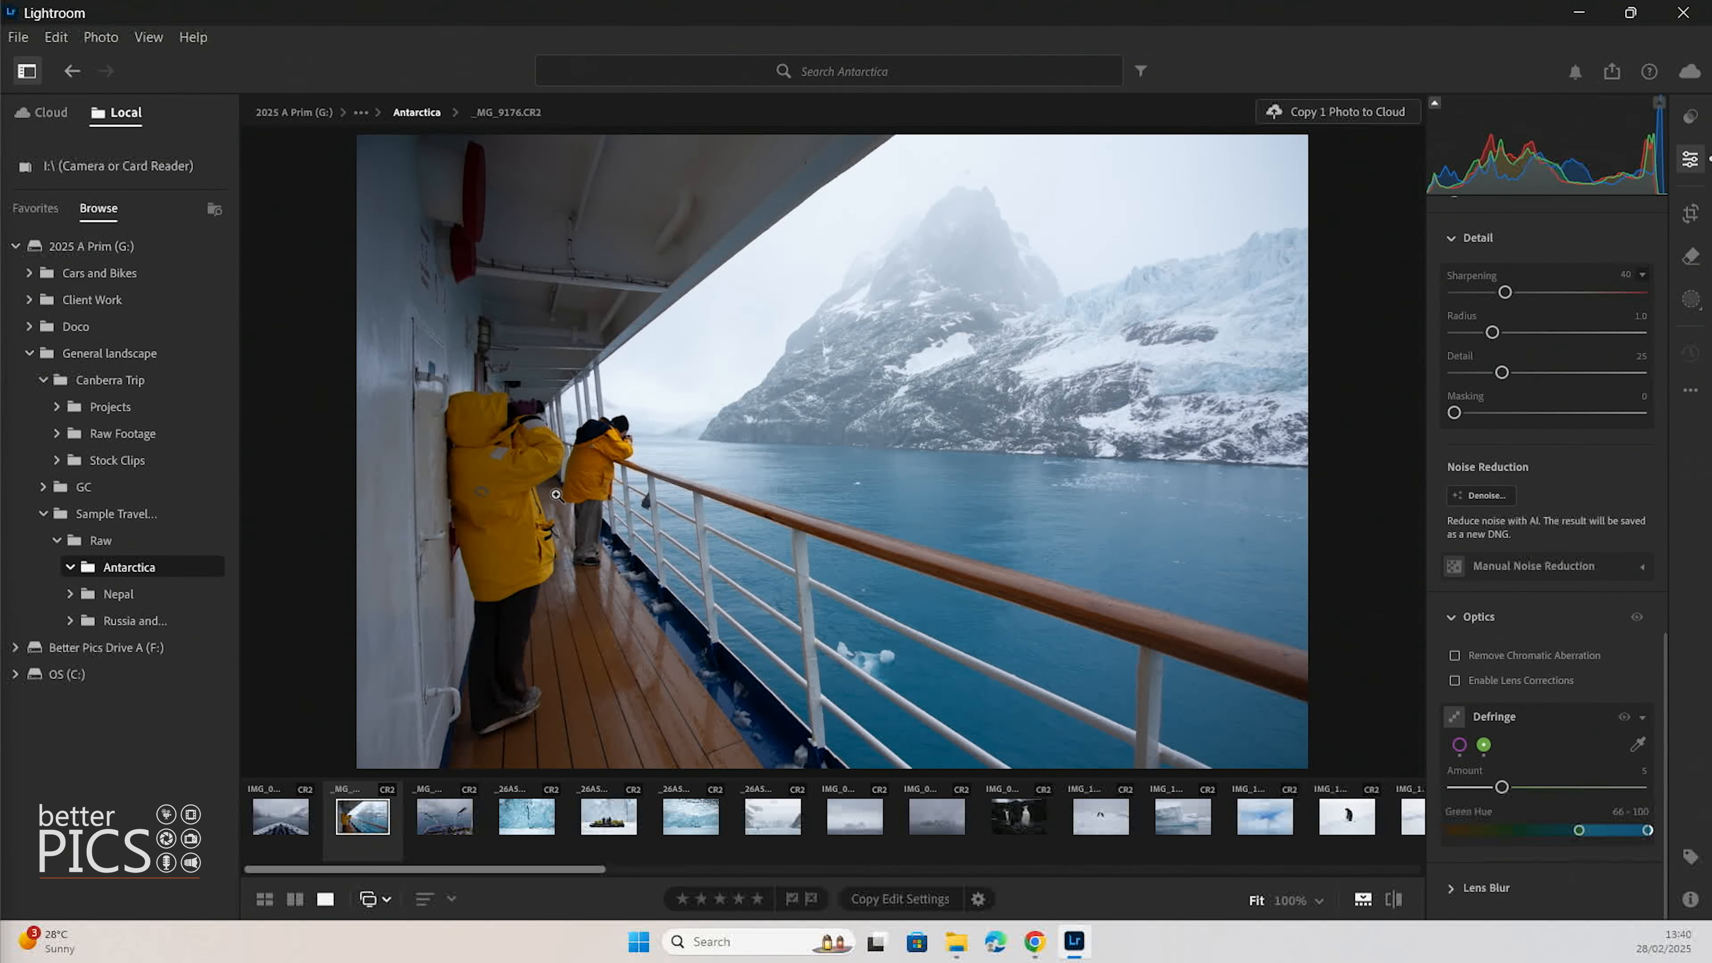
Lower the green Defringe amount to 2 while checking the yellow jacket and ship railing edges at 100%
{"action": "left_click", "coordinate": [602, 423]}
{"action": "left_click_drag", "start_coordinate": [886, 624], "coordinate": [680, 132]}
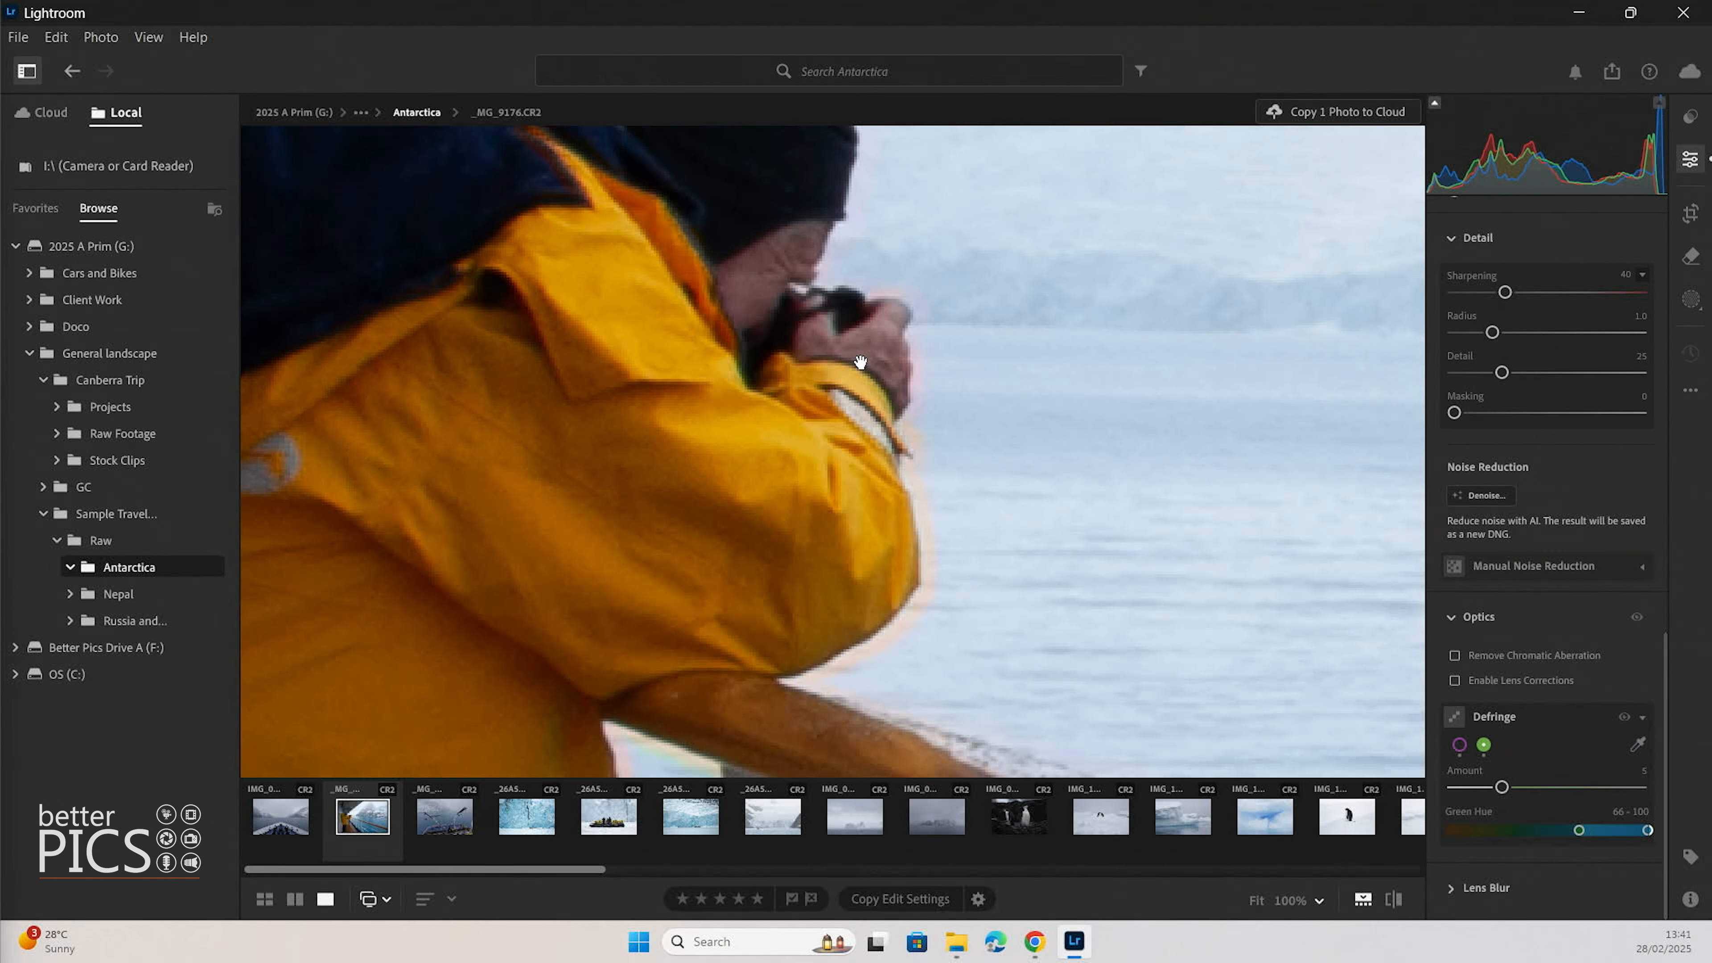
{"action": "left_click_drag", "start_coordinate": [977, 566], "coordinate": [764, 114]}
{"action": "left_click_drag", "start_coordinate": [1134, 424], "coordinate": [995, 190]}
{"action": "left_click_drag", "start_coordinate": [1018, 540], "coordinate": [980, 246]}
{"action": "left_click_drag", "start_coordinate": [1089, 486], "coordinate": [1040, 337]}
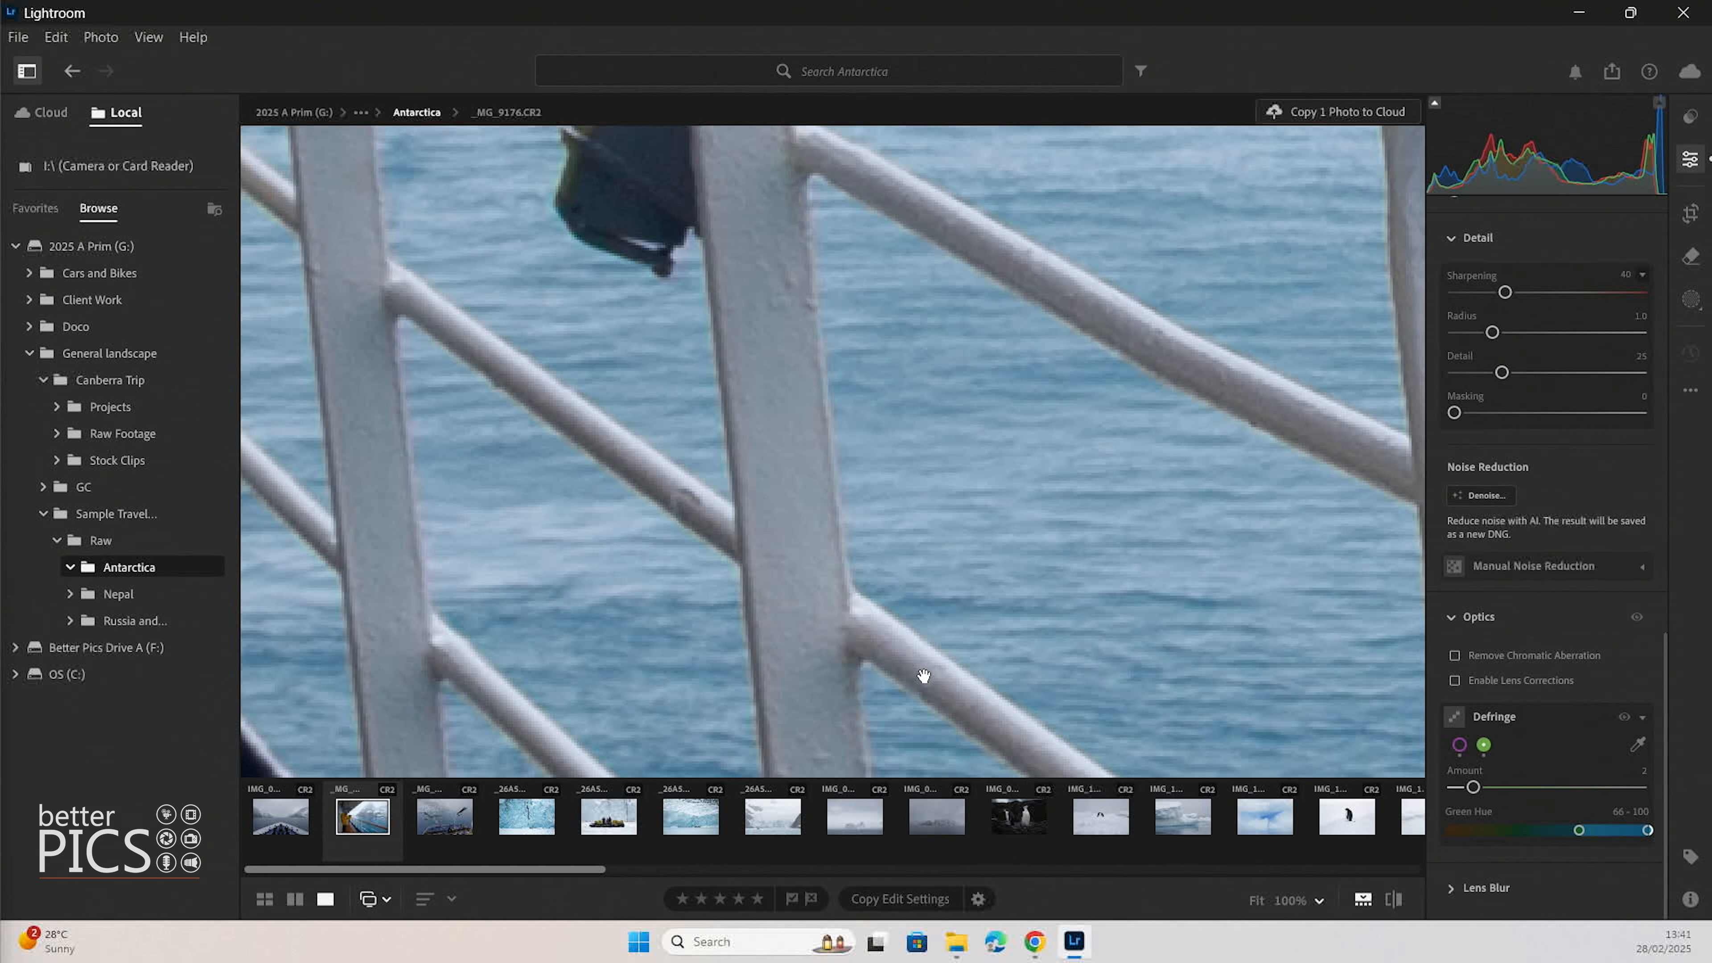
Raise the green Defringe amount to 4 while viewing the posts beneath the roof at 100%
{"action": "left_click", "coordinate": [856, 411]}
{"action": "left_click", "coordinate": [607, 379]}
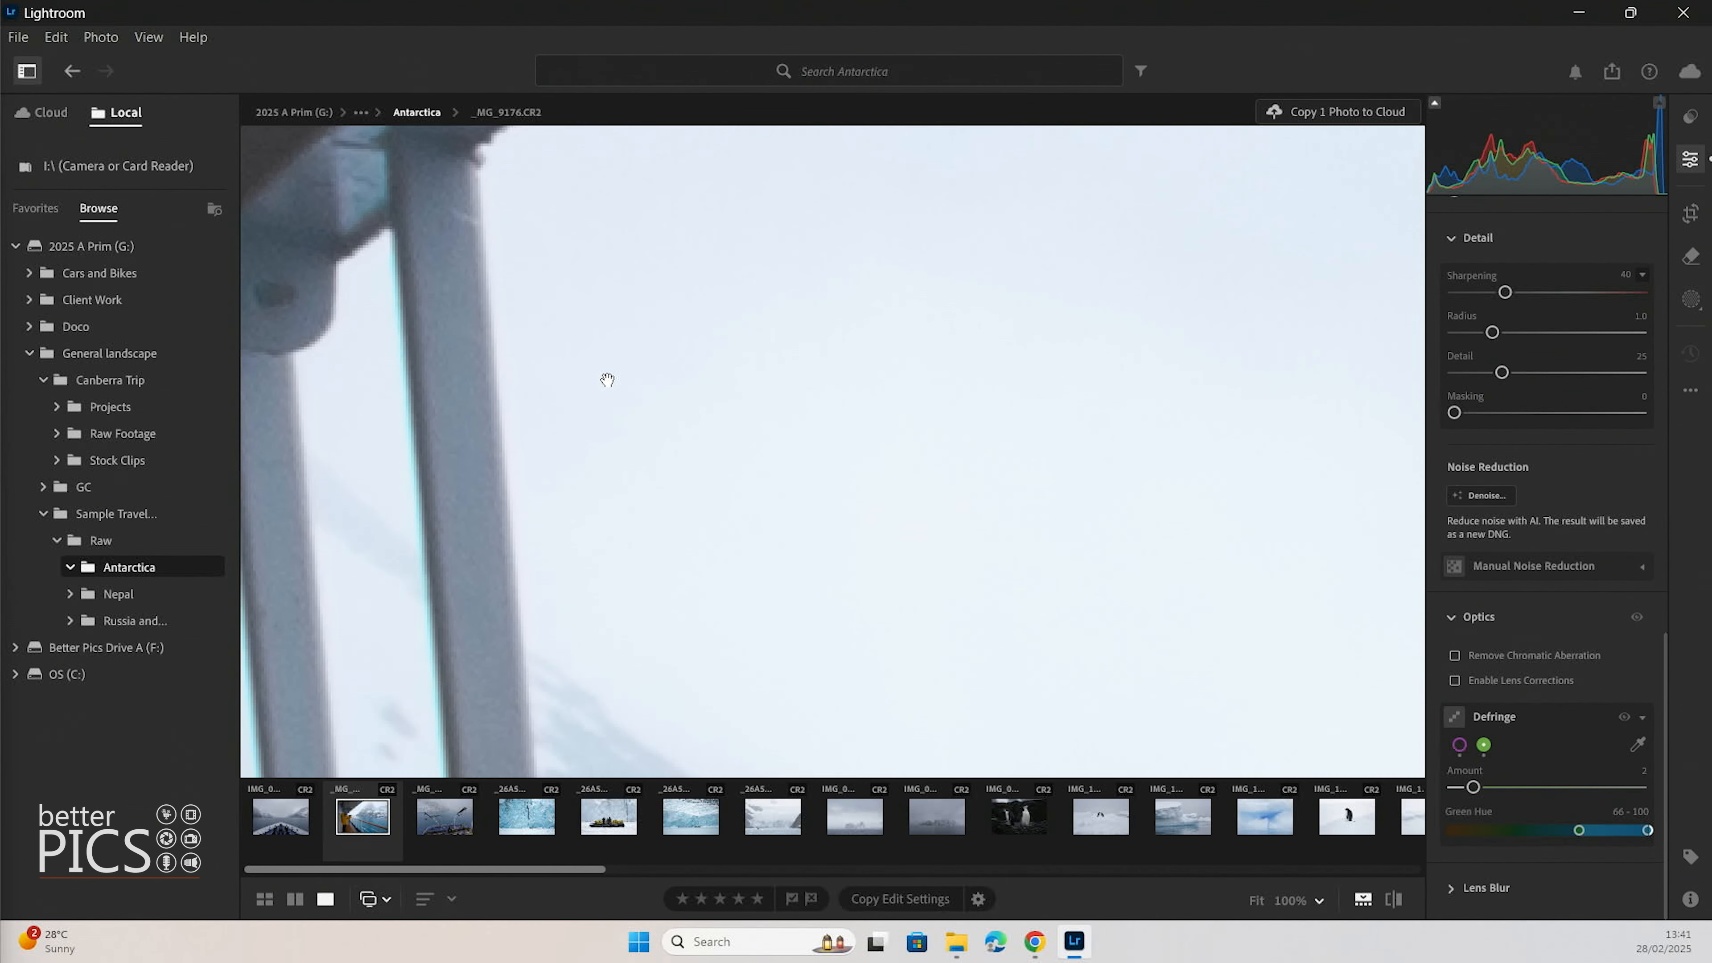
{"action": "left_click_drag", "start_coordinate": [467, 394], "coordinate": [714, 341]}
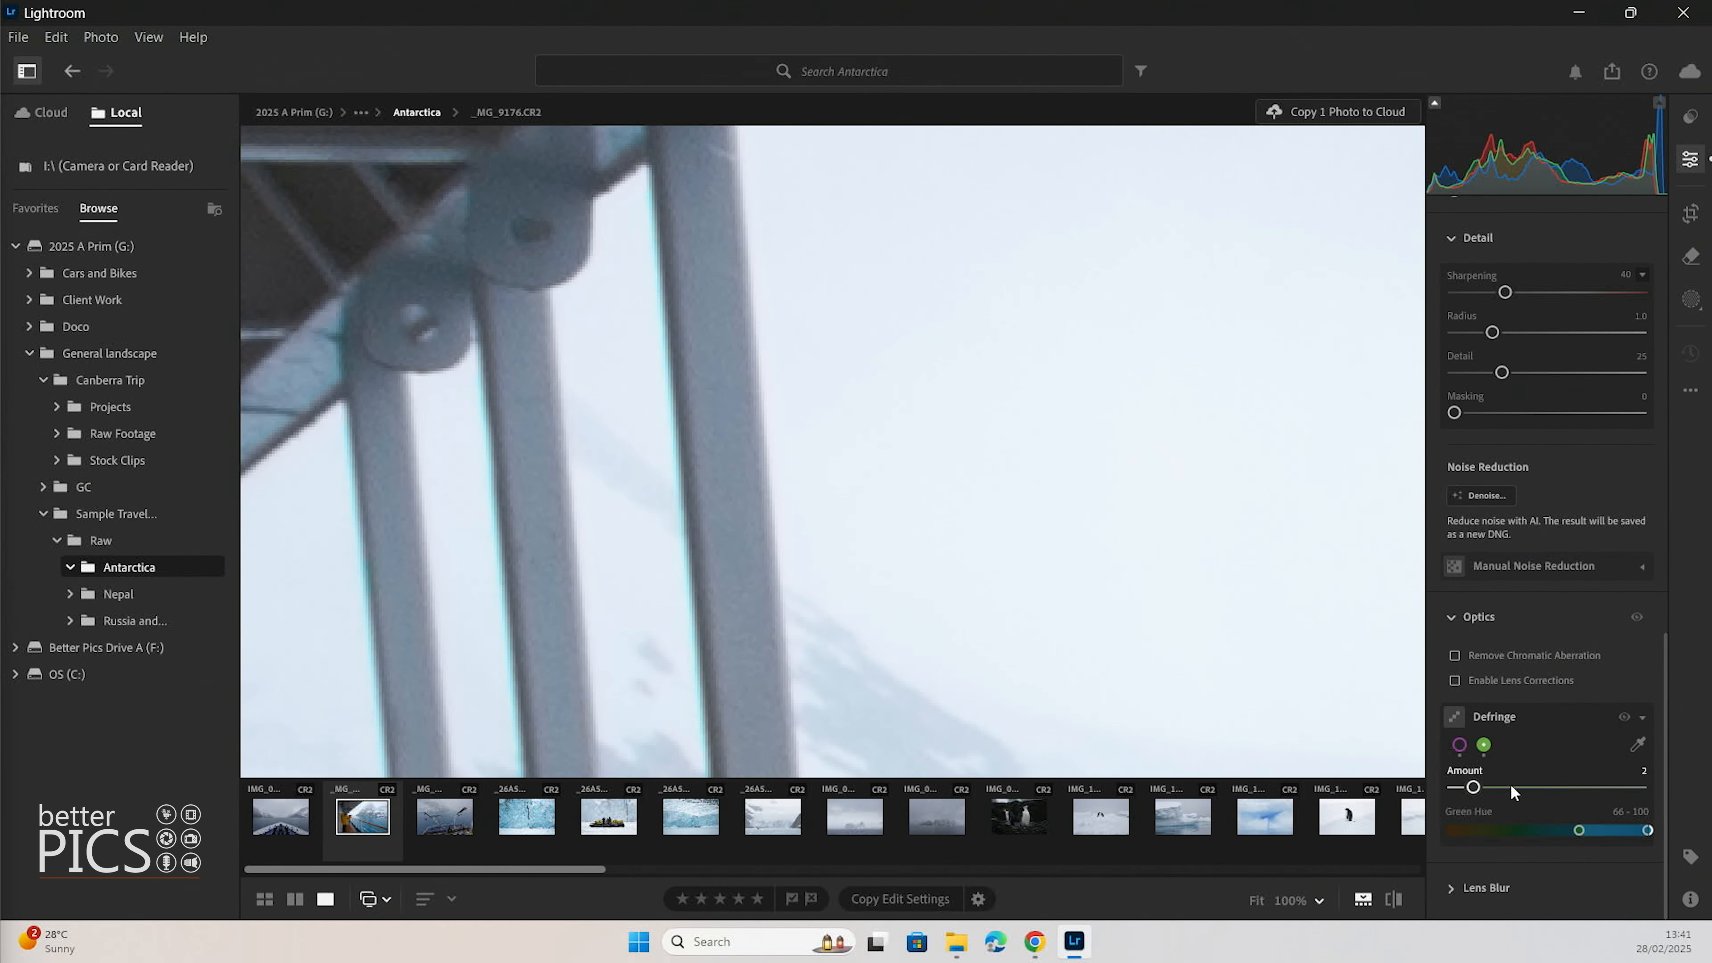
{"action": "left_click_drag", "start_coordinate": [1472, 787], "coordinate": [1487, 788]}
{"action": "left_click", "coordinate": [1005, 718]}
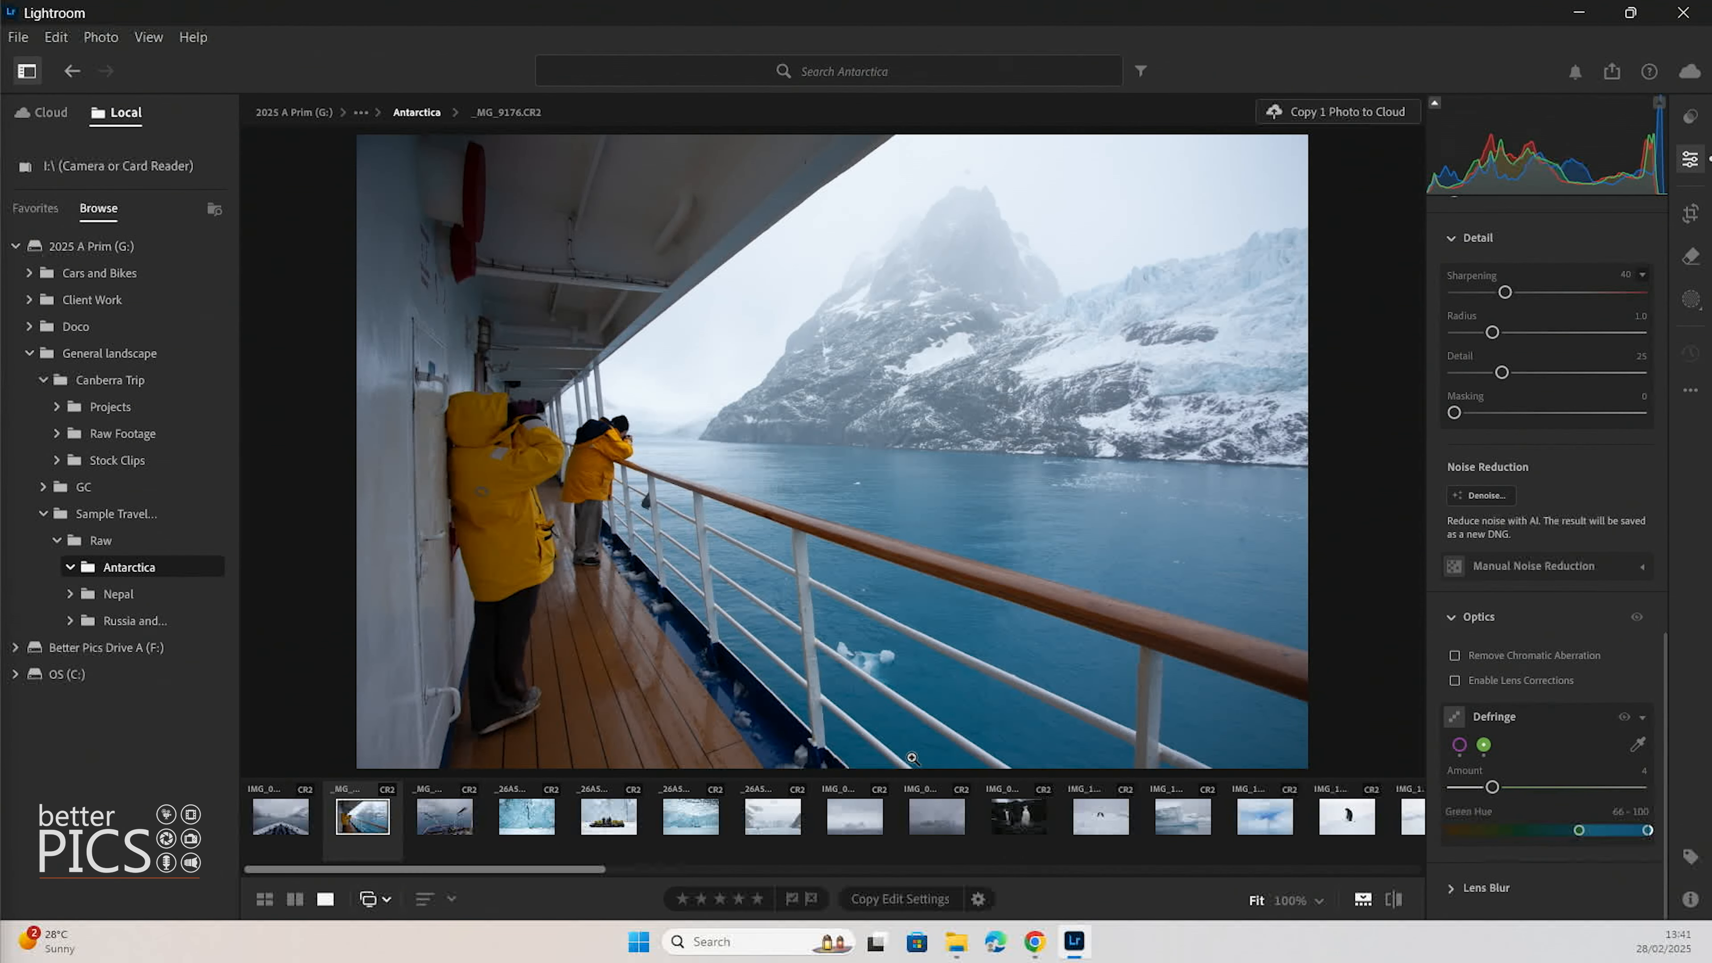
Reset the green and purple Defringe amounts to 0 and enable Remove Chromatic Aberration
{"action": "left_click", "coordinate": [802, 598]}
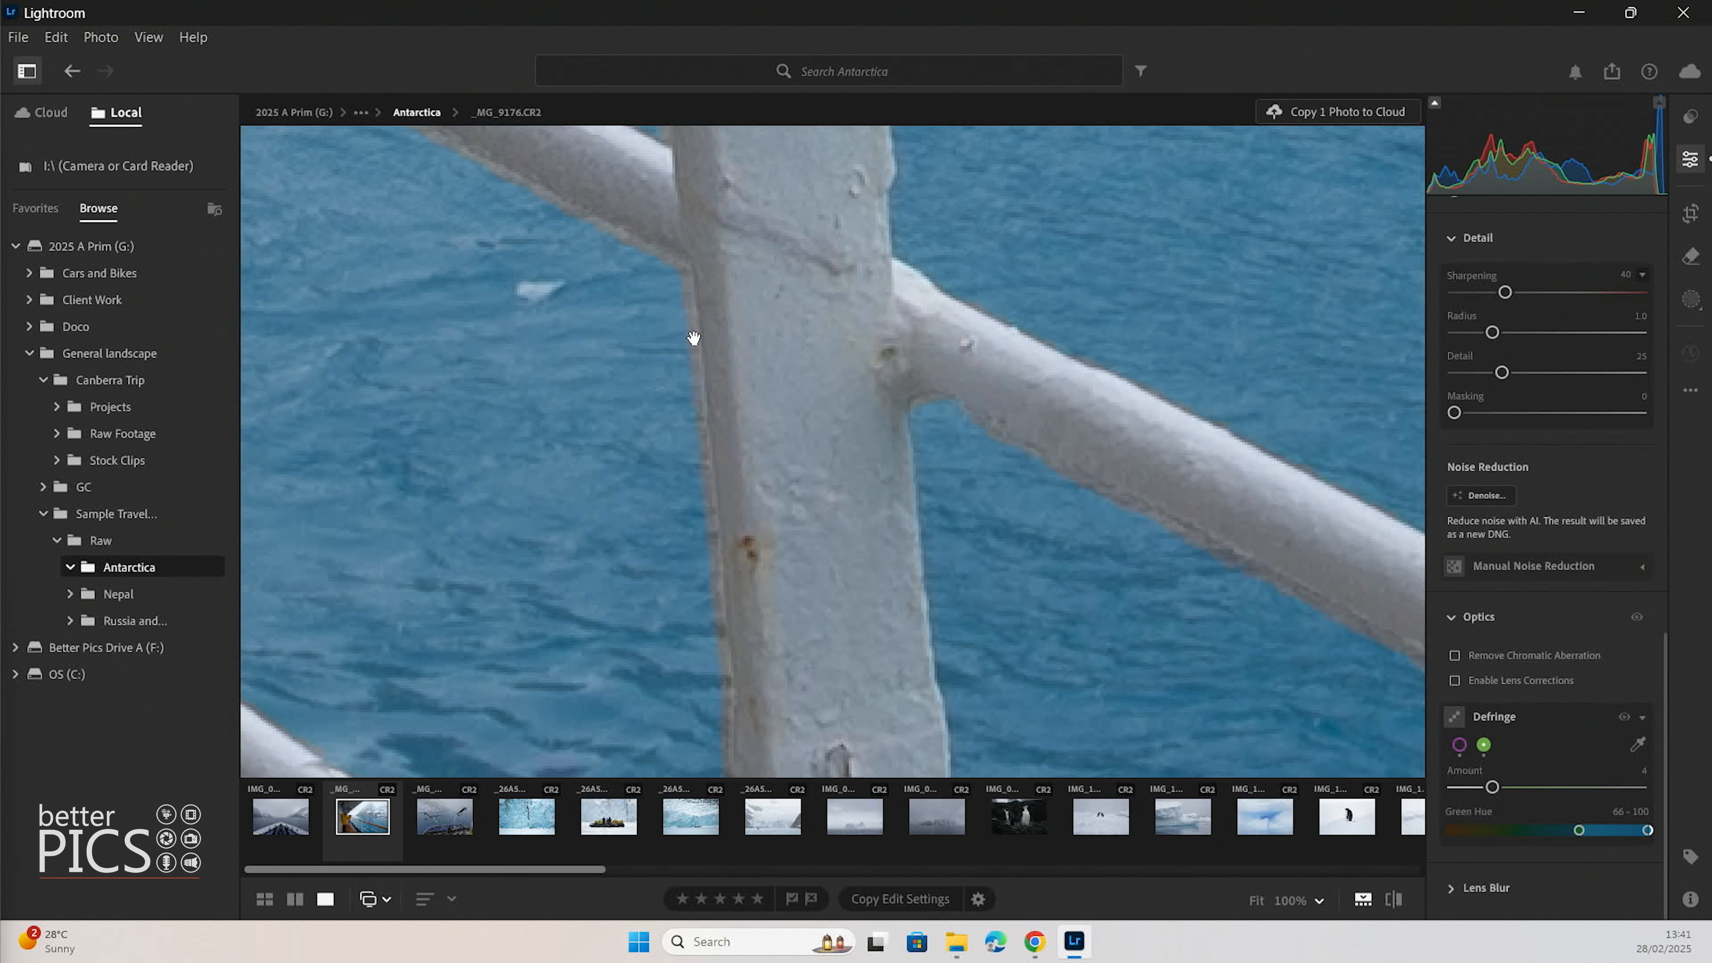
{"action": "double_click", "coordinate": [1471, 790]}
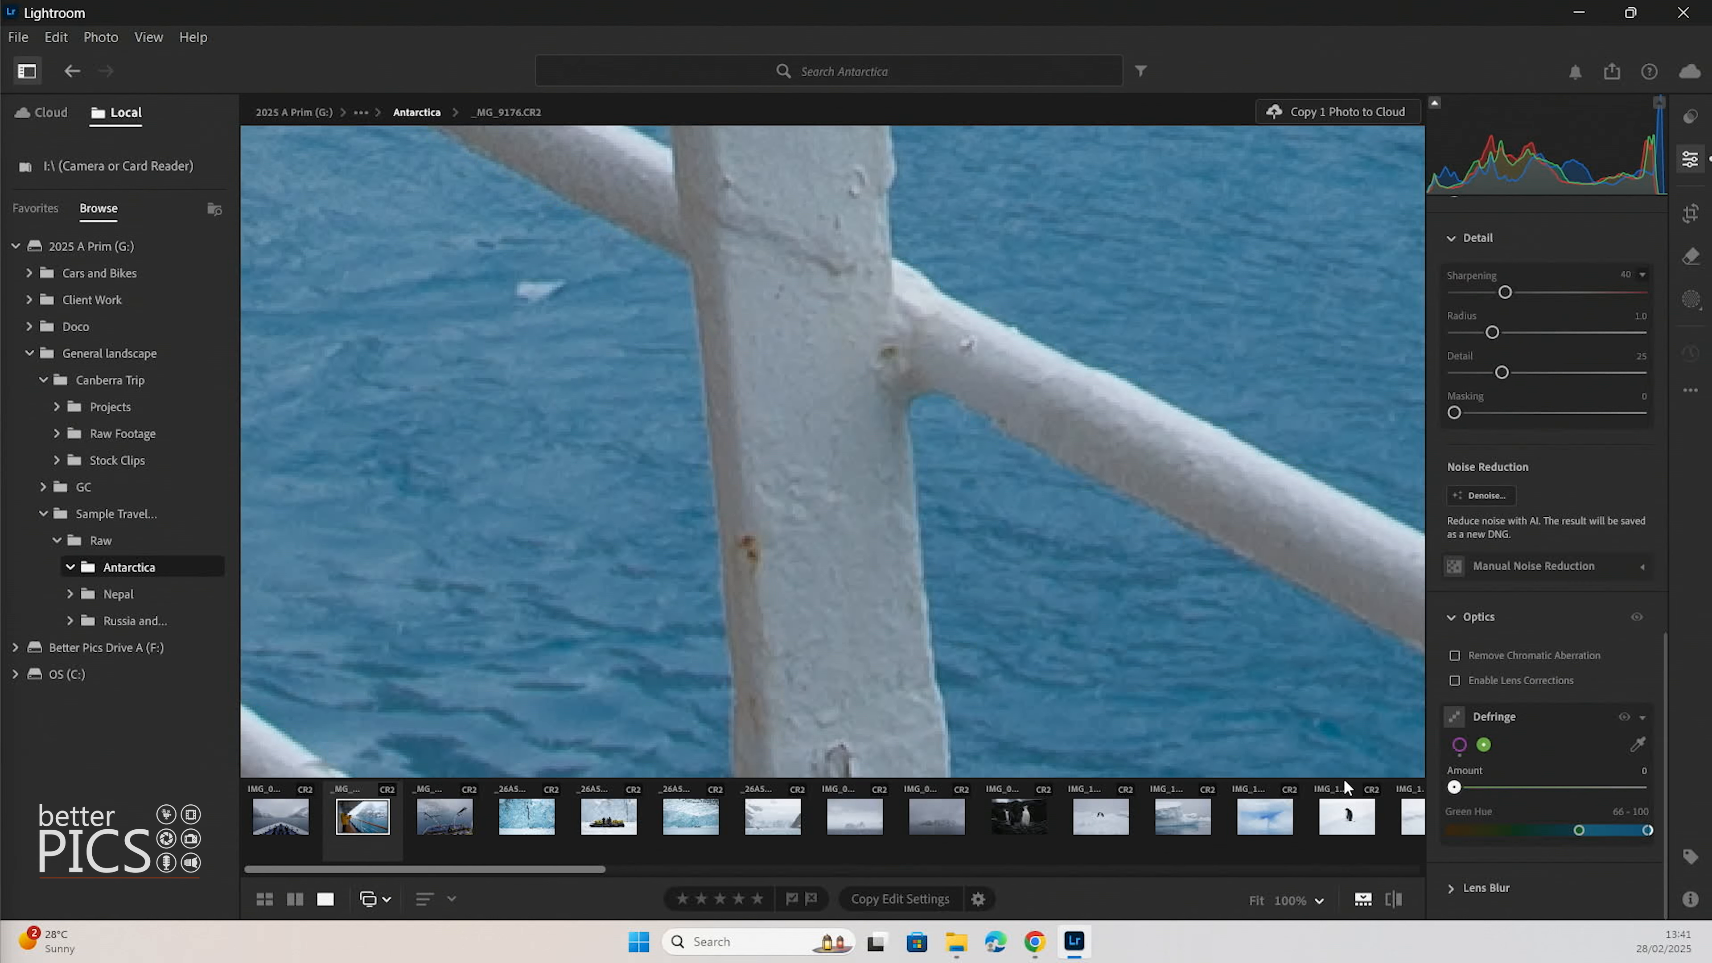
{"action": "left_click", "coordinate": [1460, 745]}
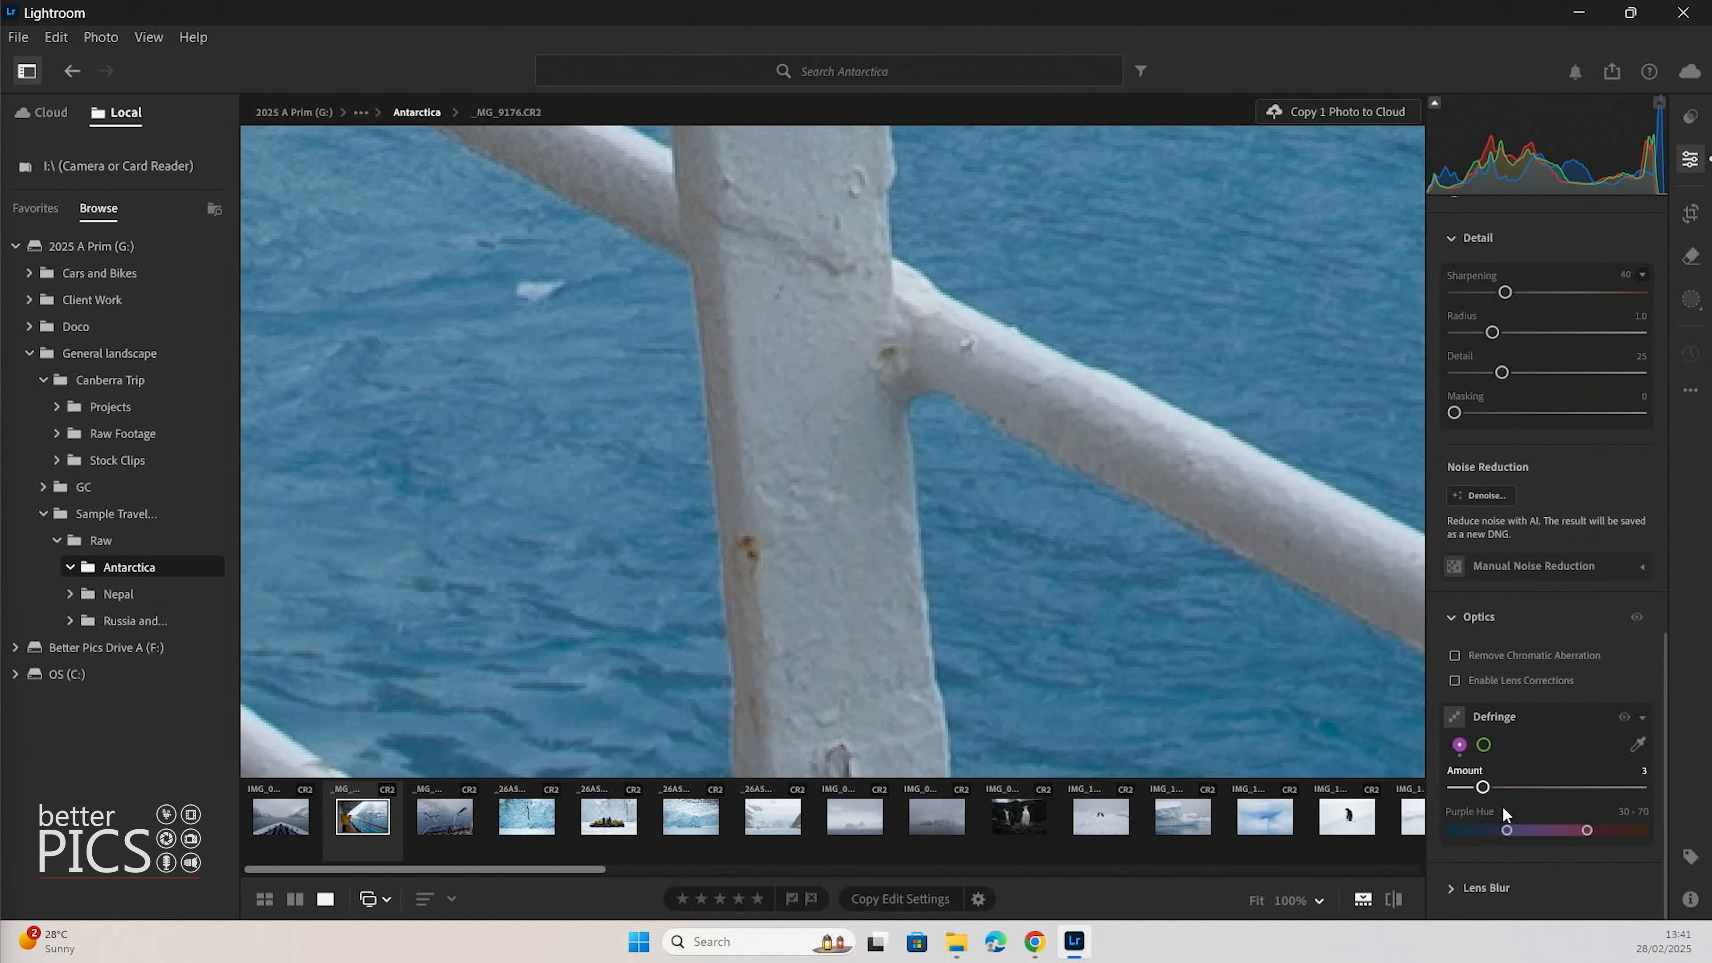
{"action": "left_click", "coordinate": [1456, 654]}
Examine the roof posts, yellow jacket, railing and black hat at 100% for remaining colour fringes
{"action": "left_click", "coordinate": [692, 317]}
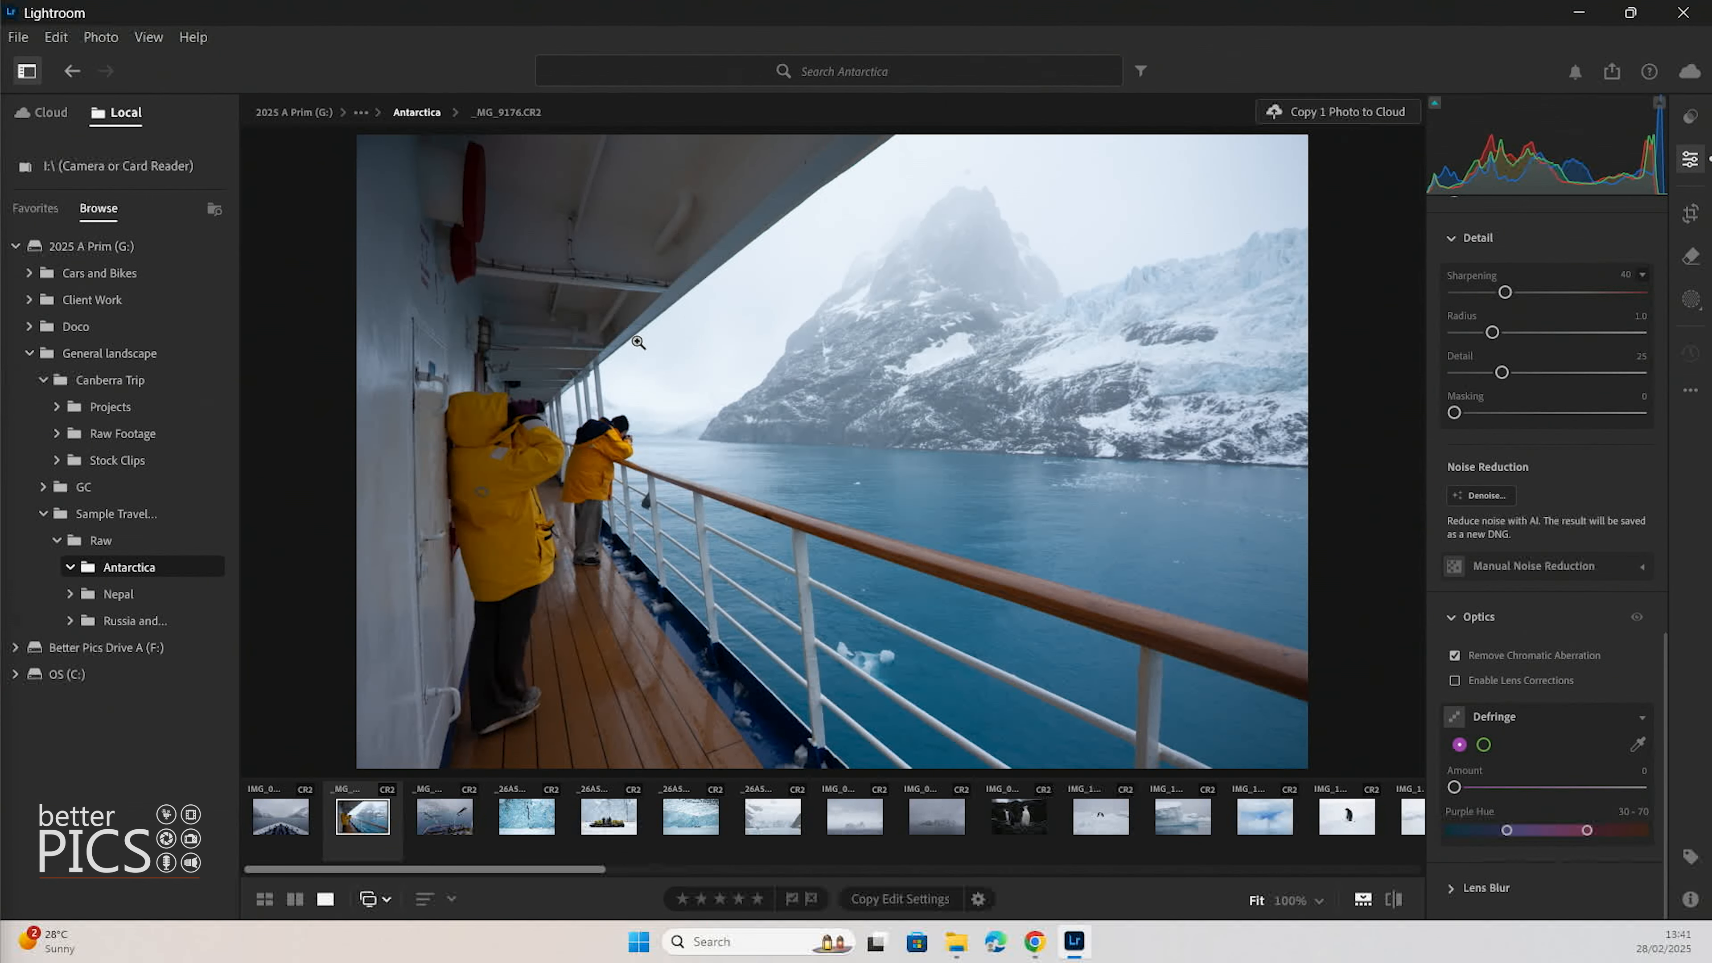
{"action": "left_click", "coordinate": [603, 354]}
{"action": "left_click", "coordinate": [612, 394]}
{"action": "left_click", "coordinate": [601, 382]}
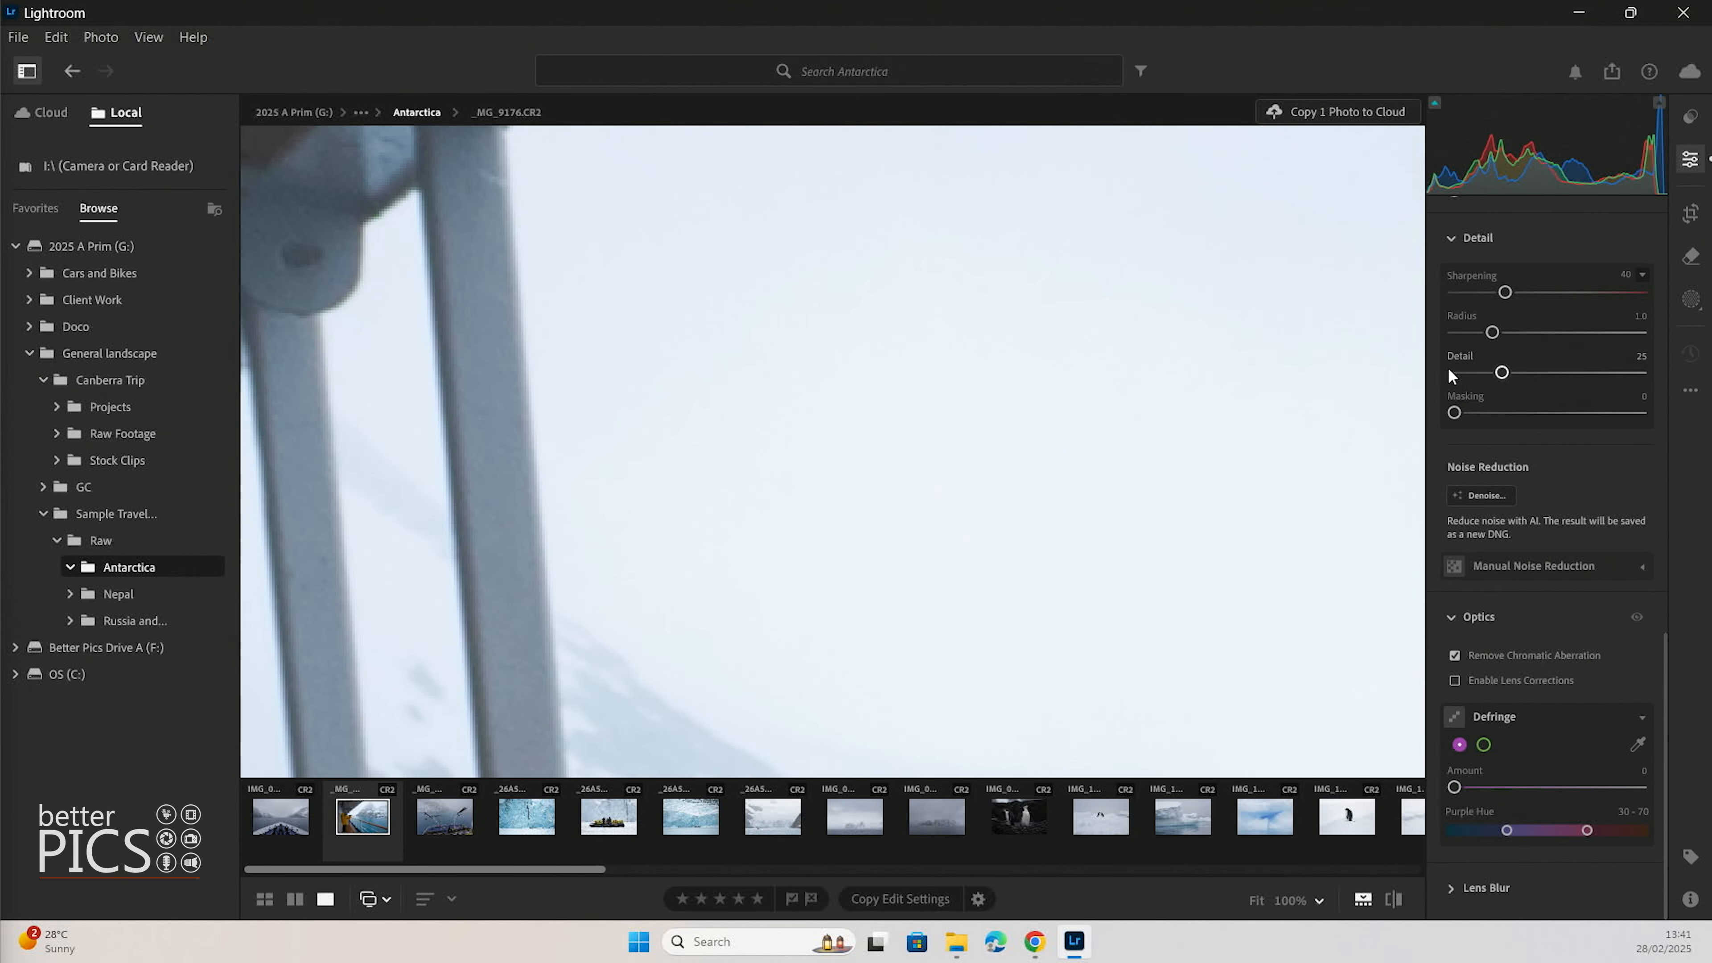
{"action": "left_click_drag", "start_coordinate": [986, 623], "coordinate": [778, 108]}
{"action": "left_click_drag", "start_coordinate": [1028, 419], "coordinate": [860, 18]}
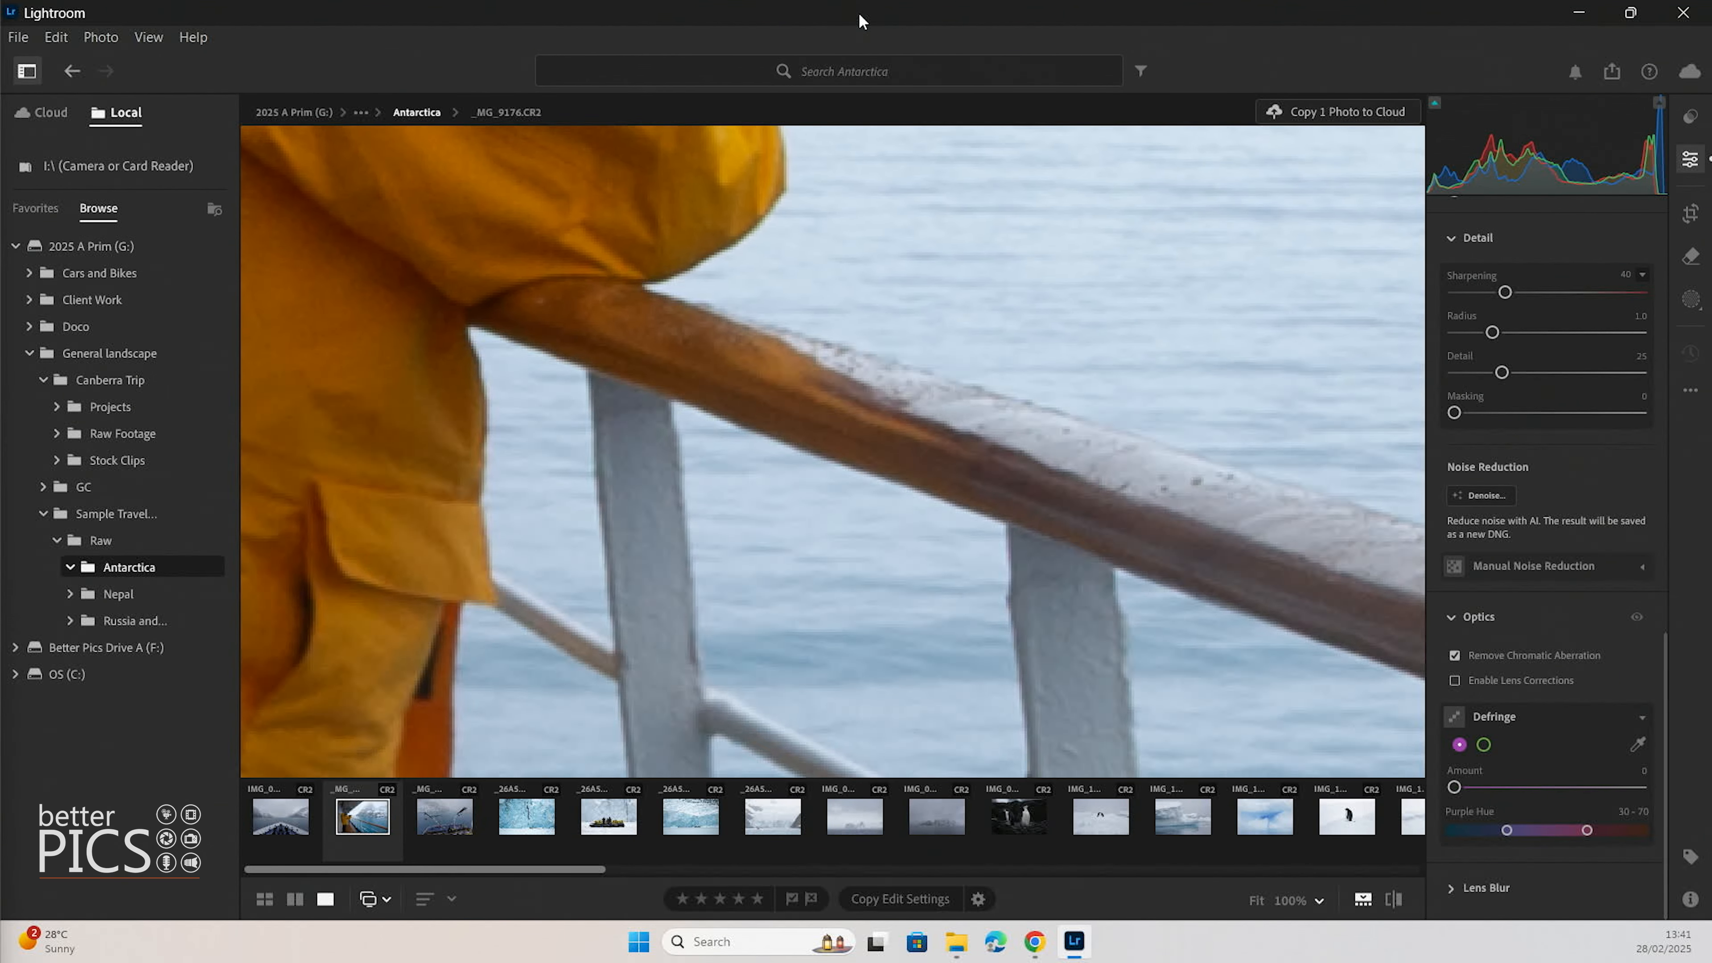
{"action": "left_click_drag", "start_coordinate": [904, 357], "coordinate": [755, 21]}
{"action": "left_click_drag", "start_coordinate": [898, 520], "coordinate": [681, 101]}
{"action": "left_click_drag", "start_coordinate": [1072, 353], "coordinate": [833, 229]}
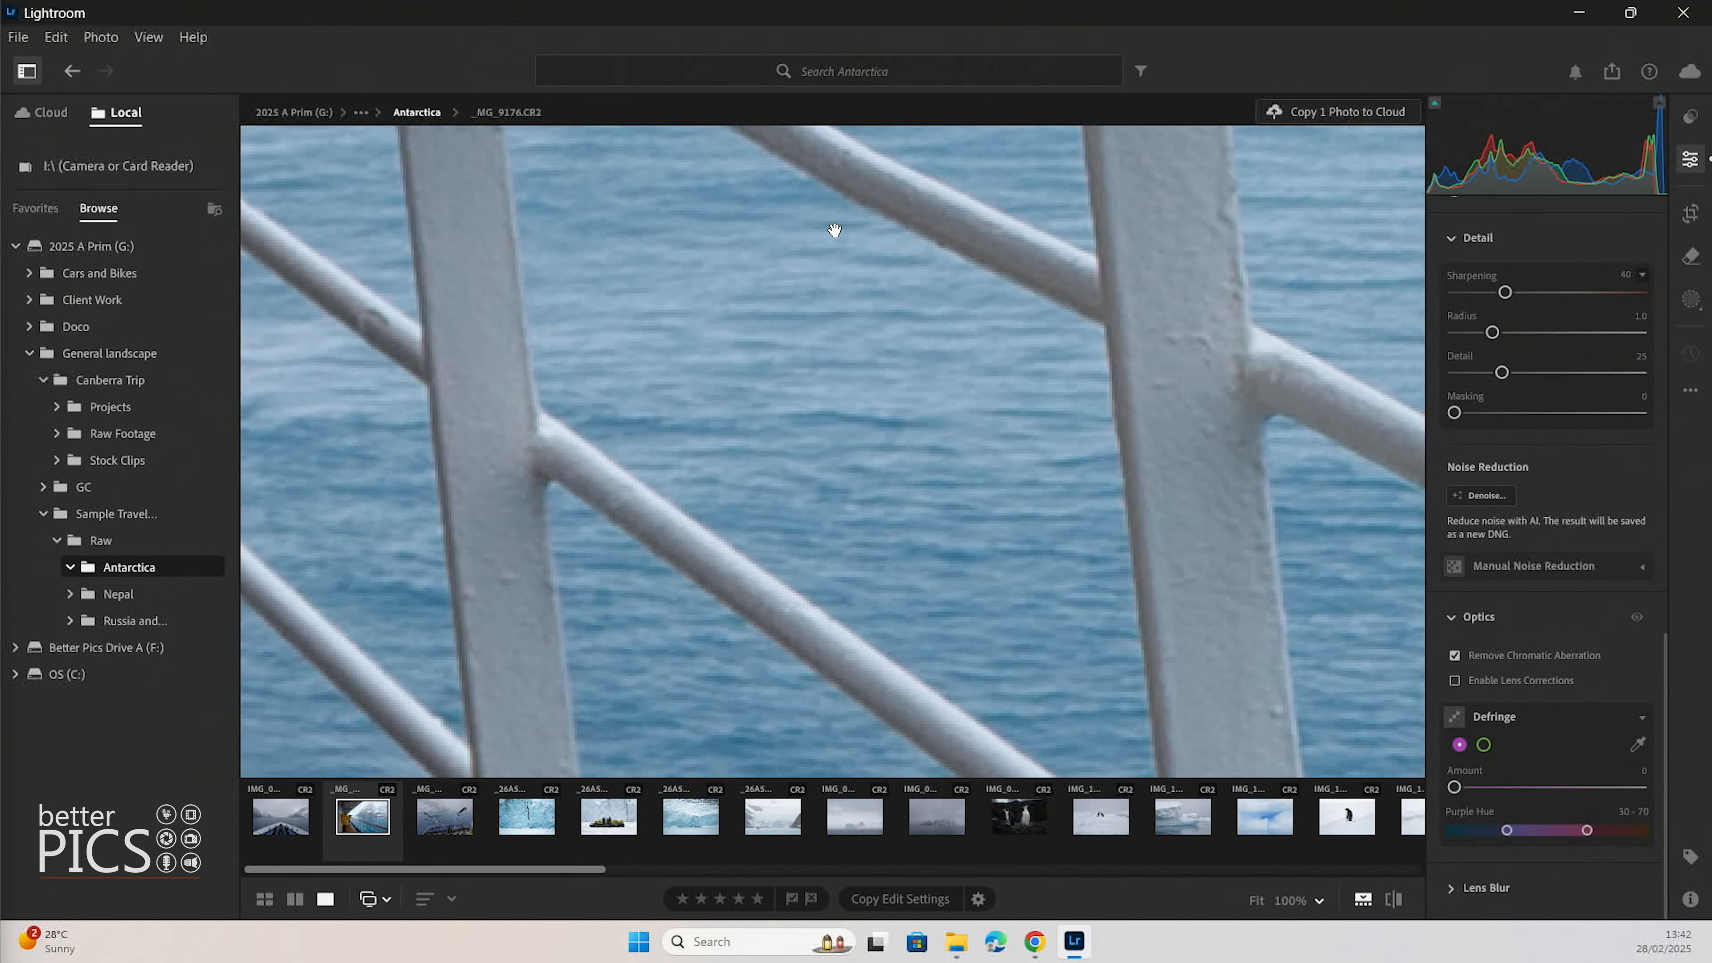
{"action": "mouse_move", "coordinate": [997, 367]}
{"action": "left_mouse_down"}
{"action": "mouse_move", "coordinate": [1013, 356]}
{"action": "mouse_move", "coordinate": [943, 383]}
{"action": "mouse_move", "coordinate": [926, 350]}
{"action": "left_mouse_up"}
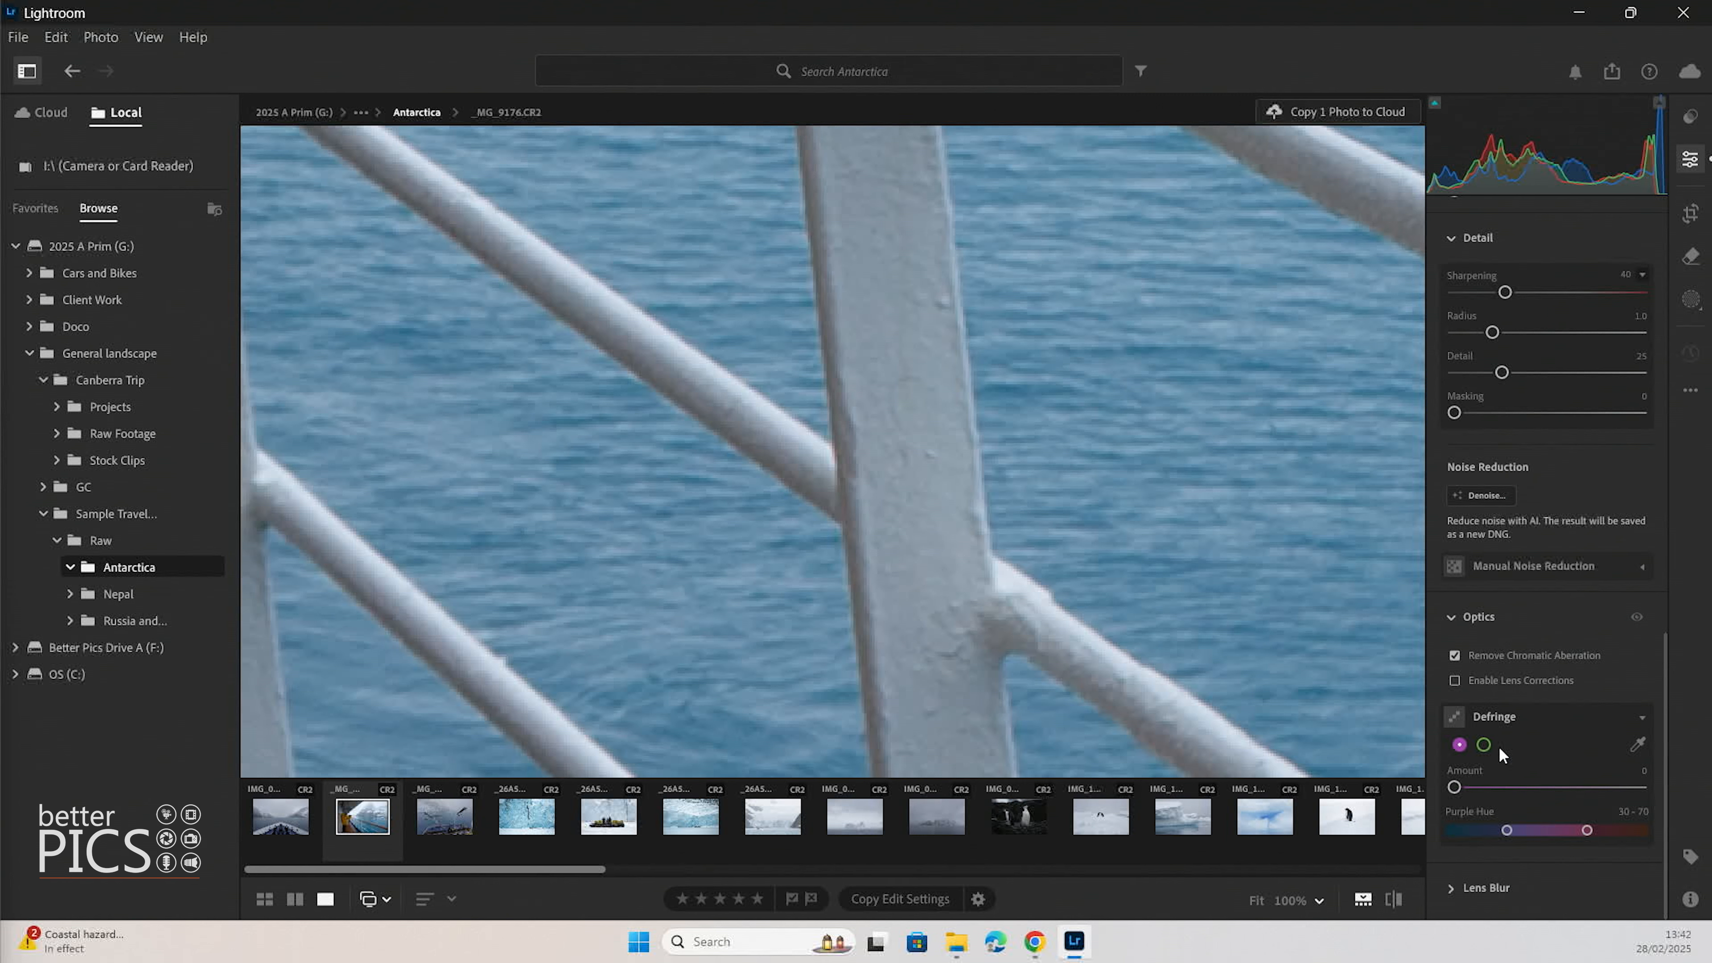
{"action": "left_click", "coordinate": [799, 489]}
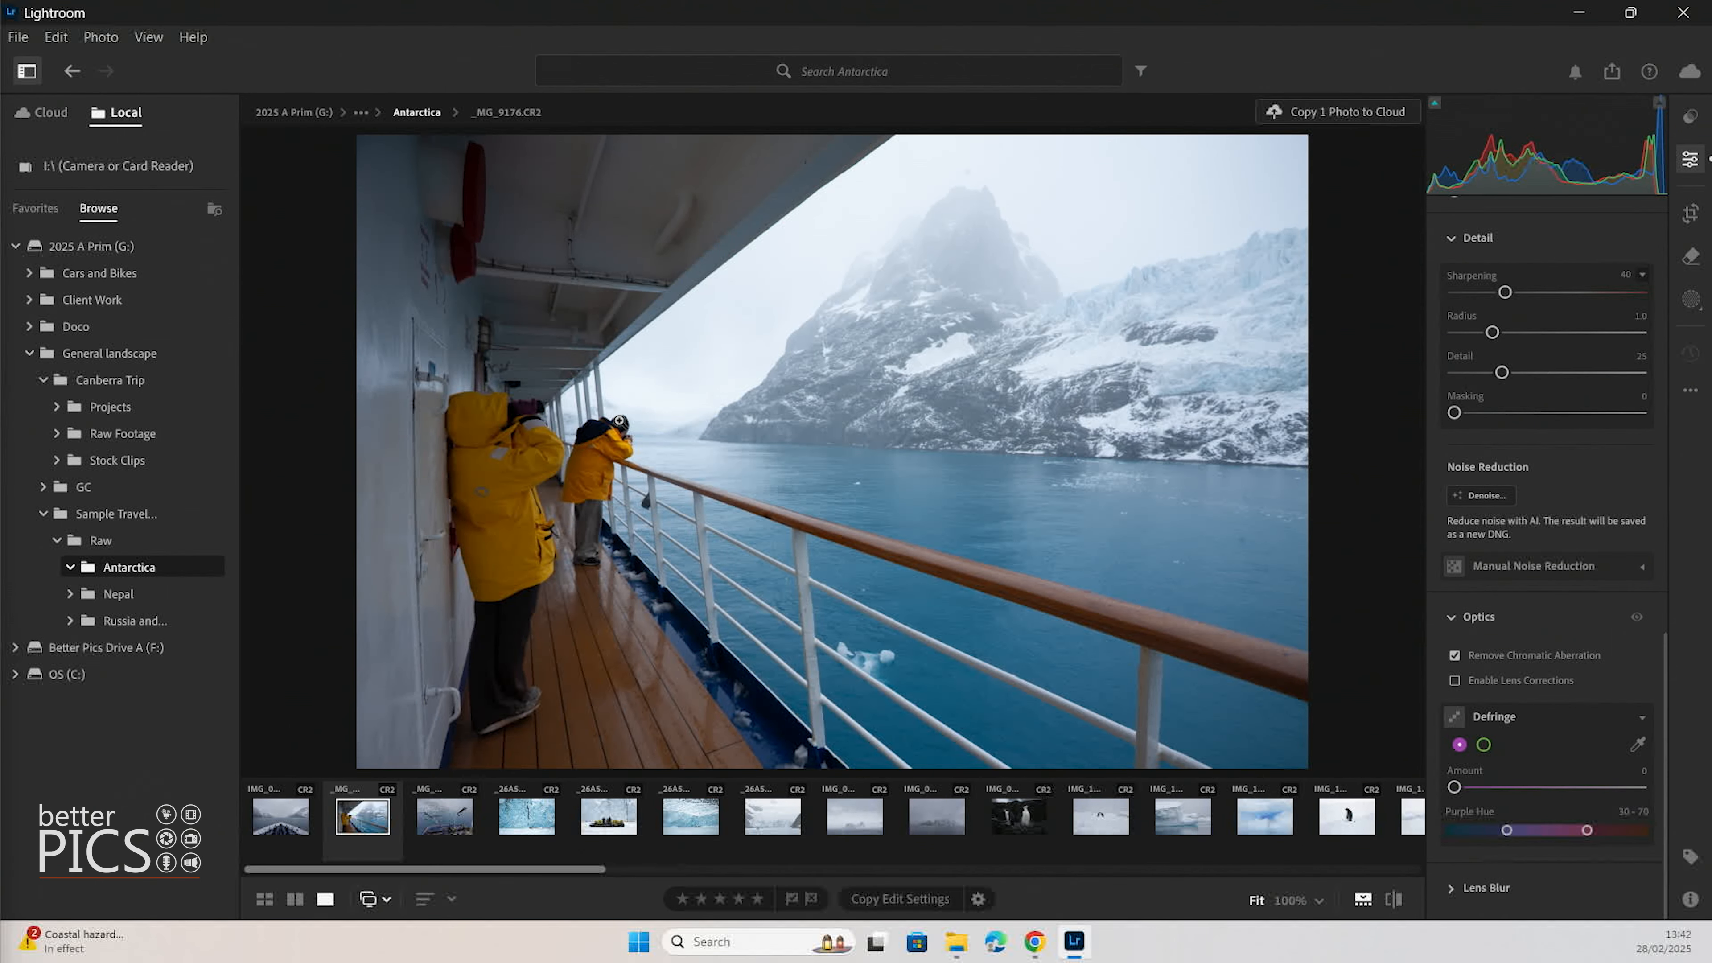
{"action": "left_click", "coordinate": [619, 421]}
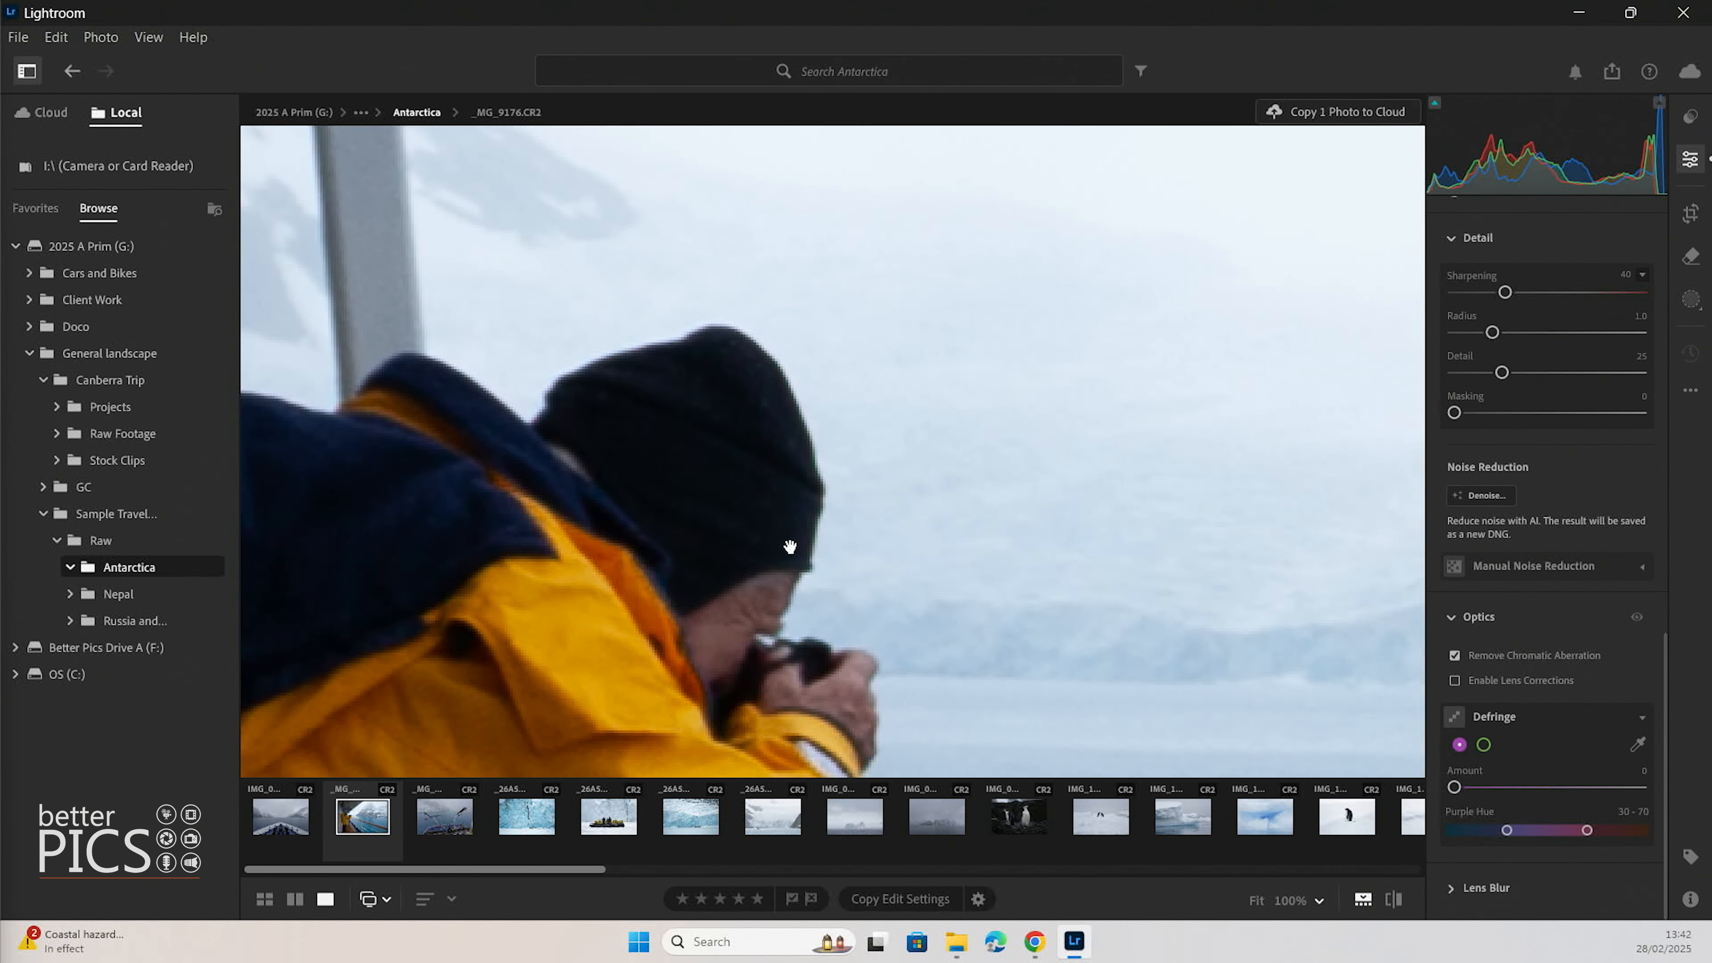